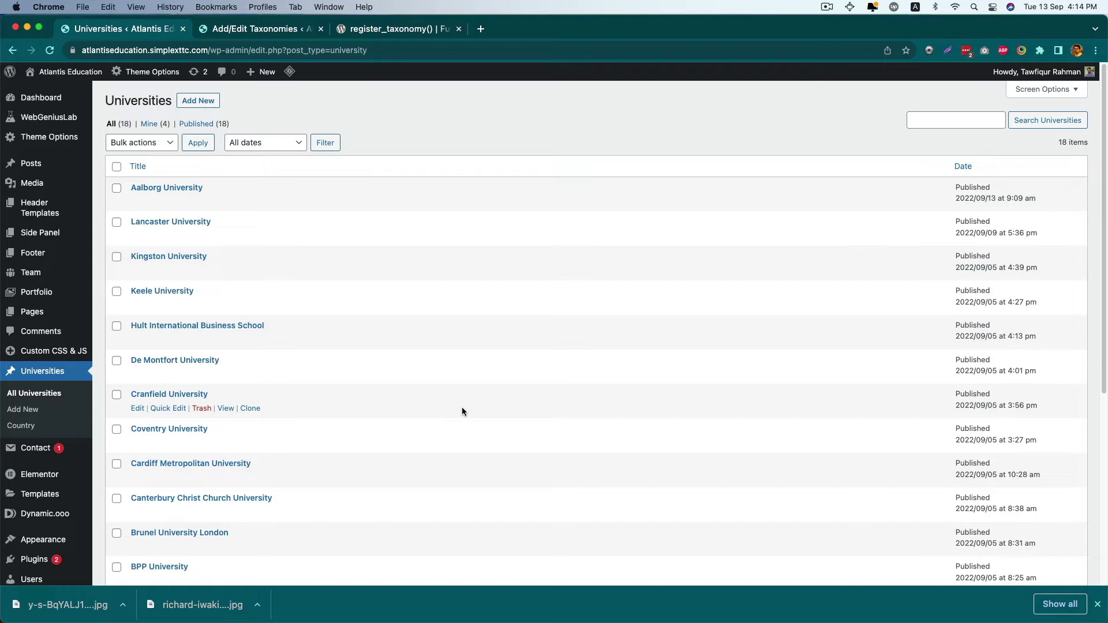
# Choose Edit from the Bulk actions dropdown on the All Universities list.
pyautogui.click(149, 144)
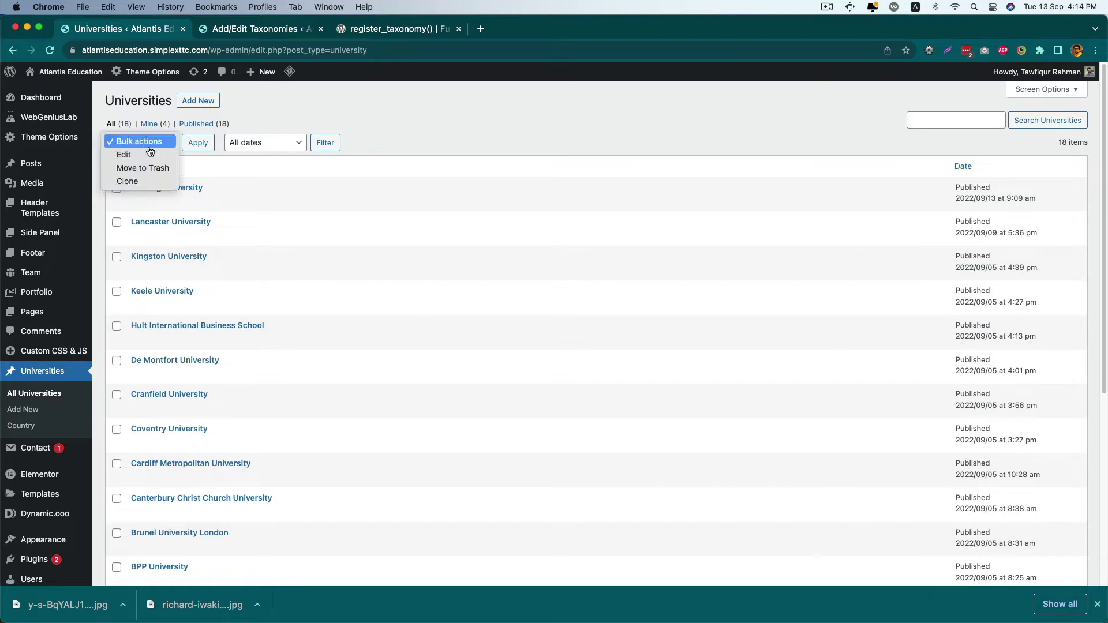
pyautogui.click(149, 154)
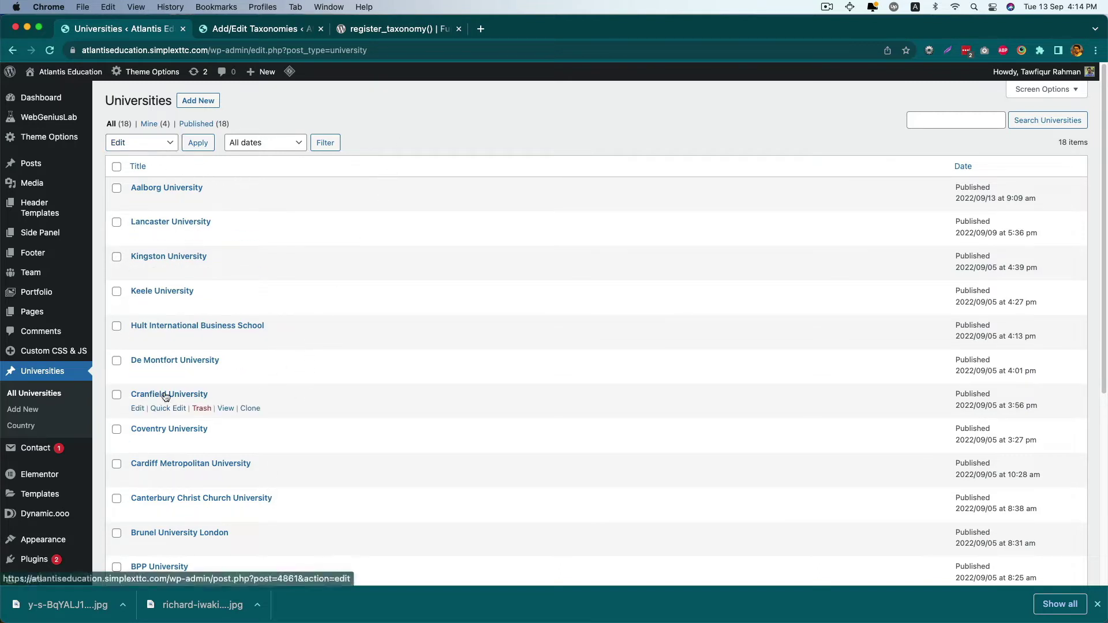
# Open CPT UI's Add/Edit Taxonomies page in a new browser tab and switch to it.
pyautogui.scroll(-5, 58, 378)
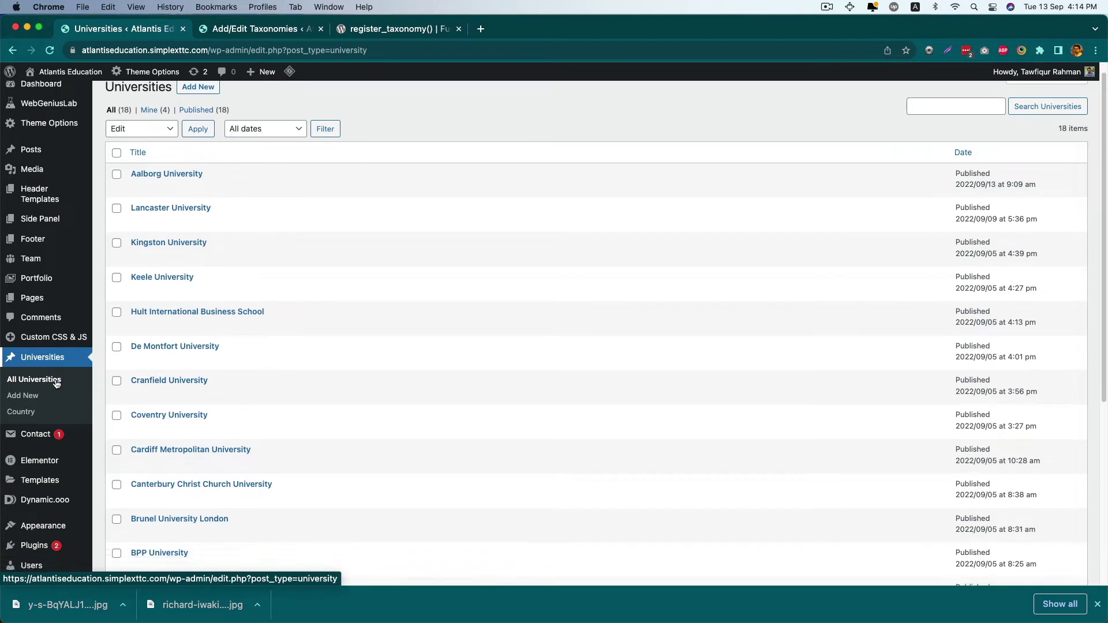
pyautogui.scroll(-1, 64, 502)
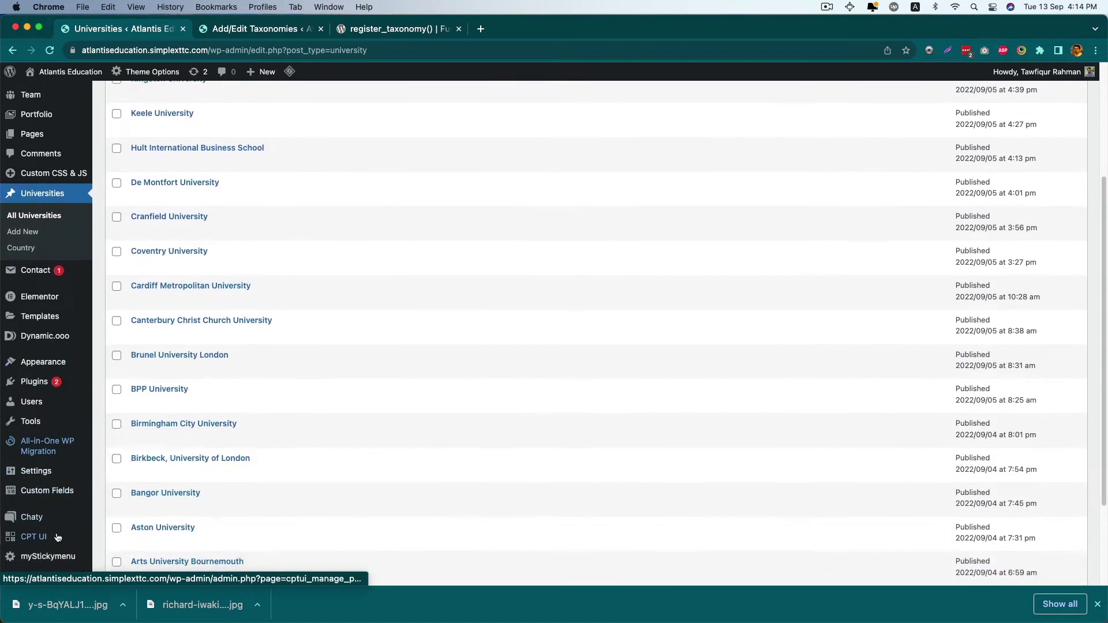
pyautogui.moveTo(51, 541)
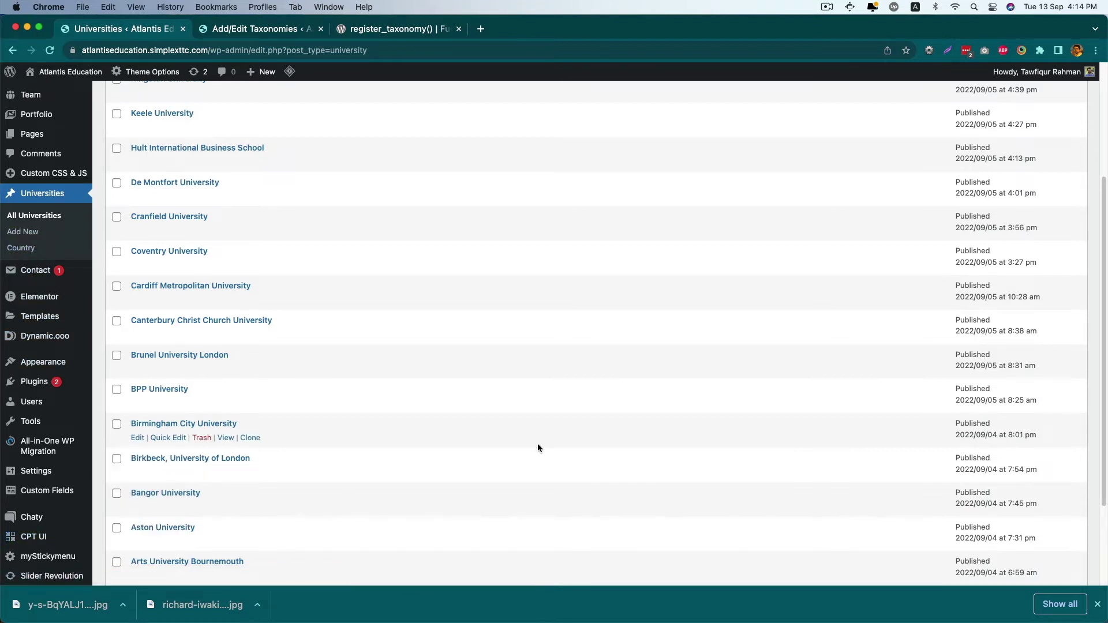
pyautogui.scroll(1, 42, 570)
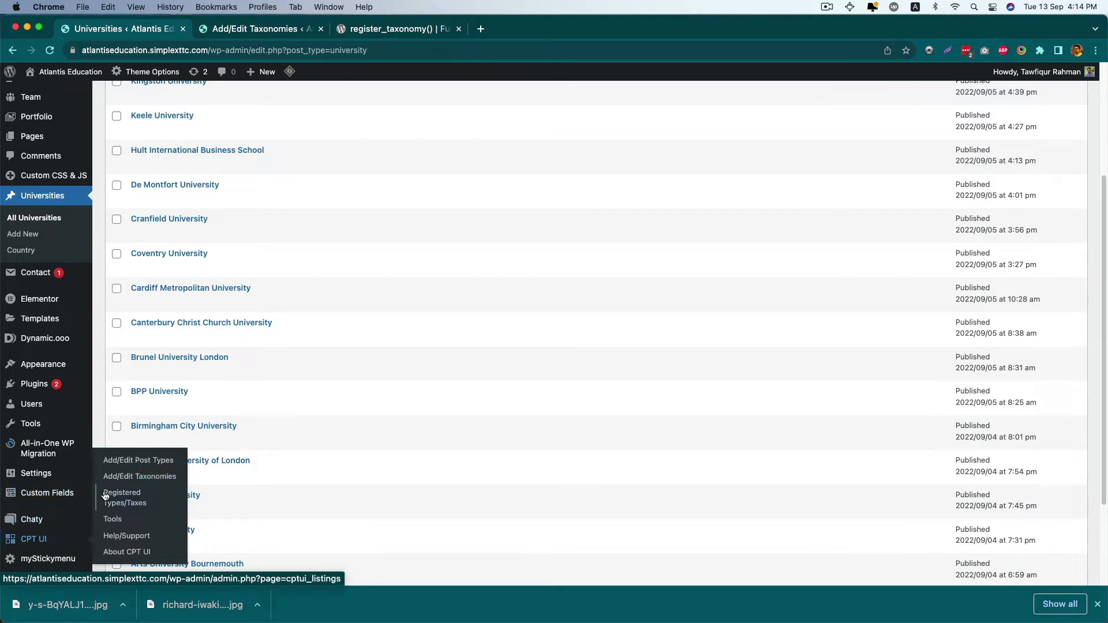
pyautogui.rightClick(123, 476)
pyautogui.click(157, 484)
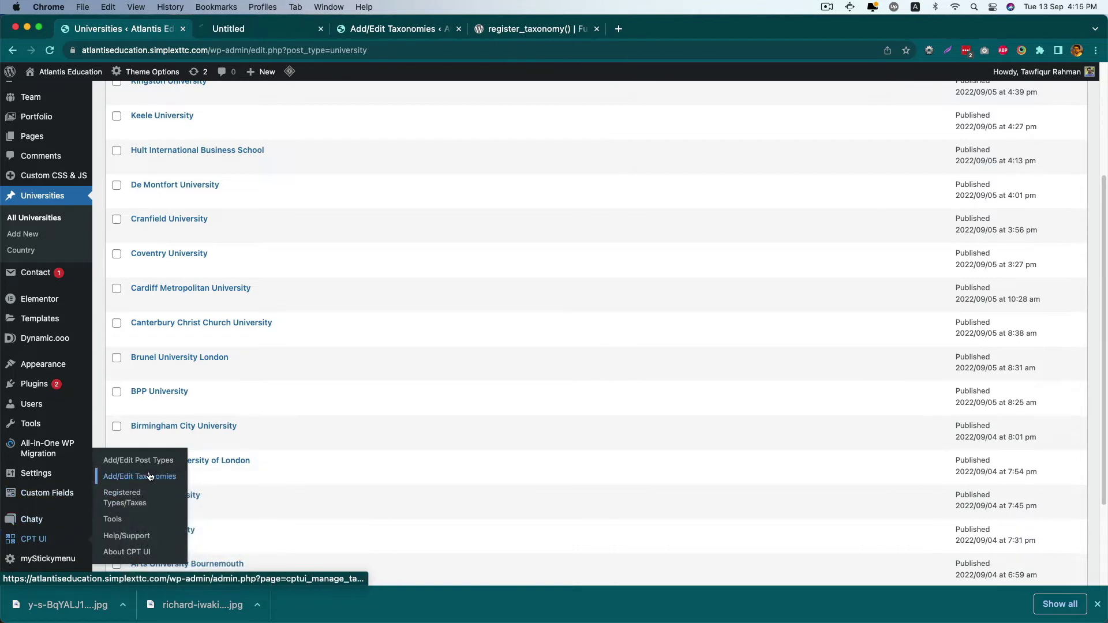
pyautogui.click(276, 32)
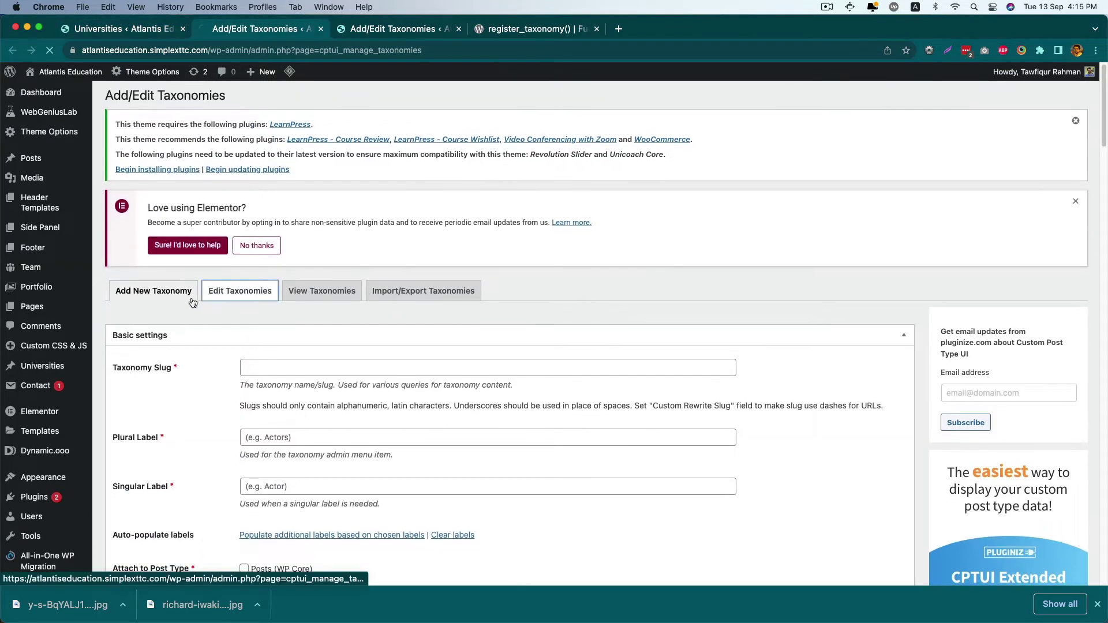
# Load the Country taxonomy under Edit Taxonomies and check it is attached to Universities.
pyautogui.click(246, 294)
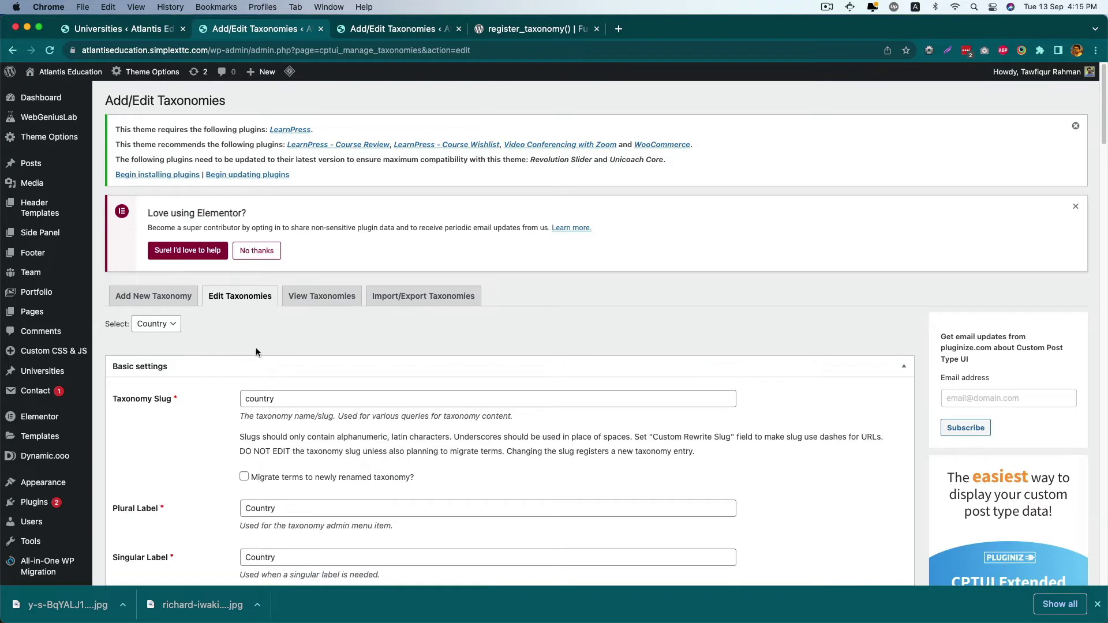
pyautogui.scroll(-1, 214, 344)
pyautogui.click(155, 294)
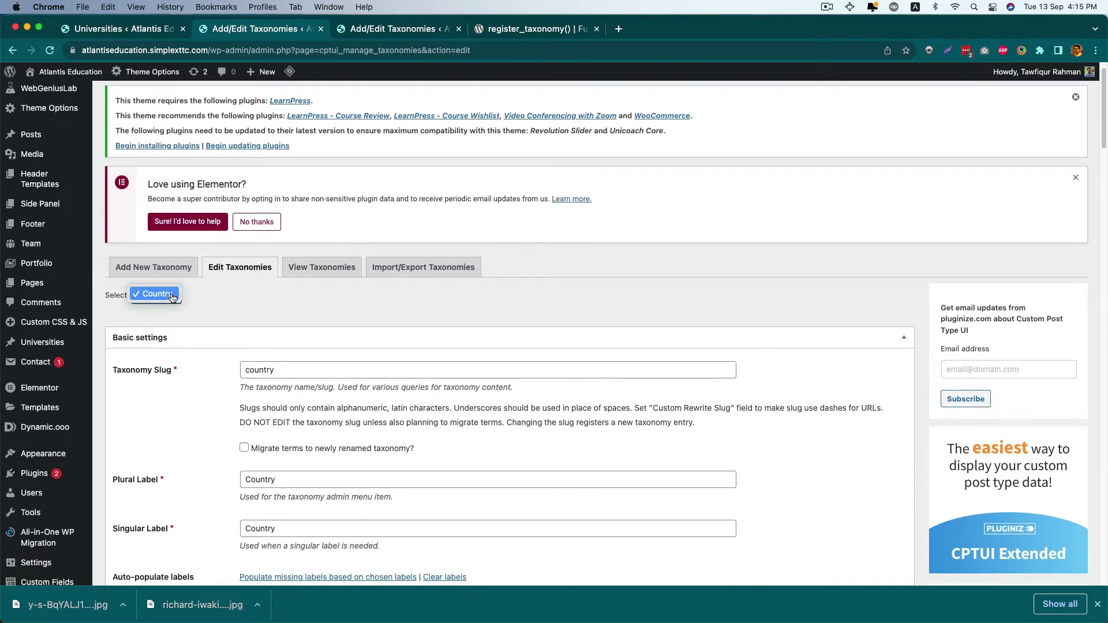
pyautogui.click(168, 303)
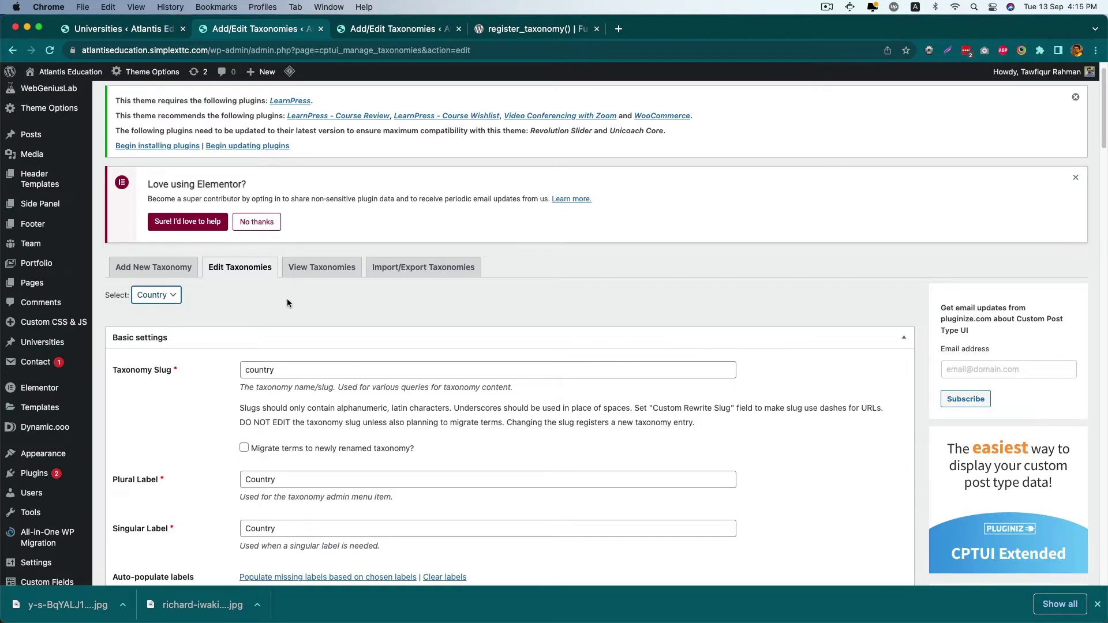
pyautogui.click(312, 297)
pyautogui.scroll(-4, 381, 421)
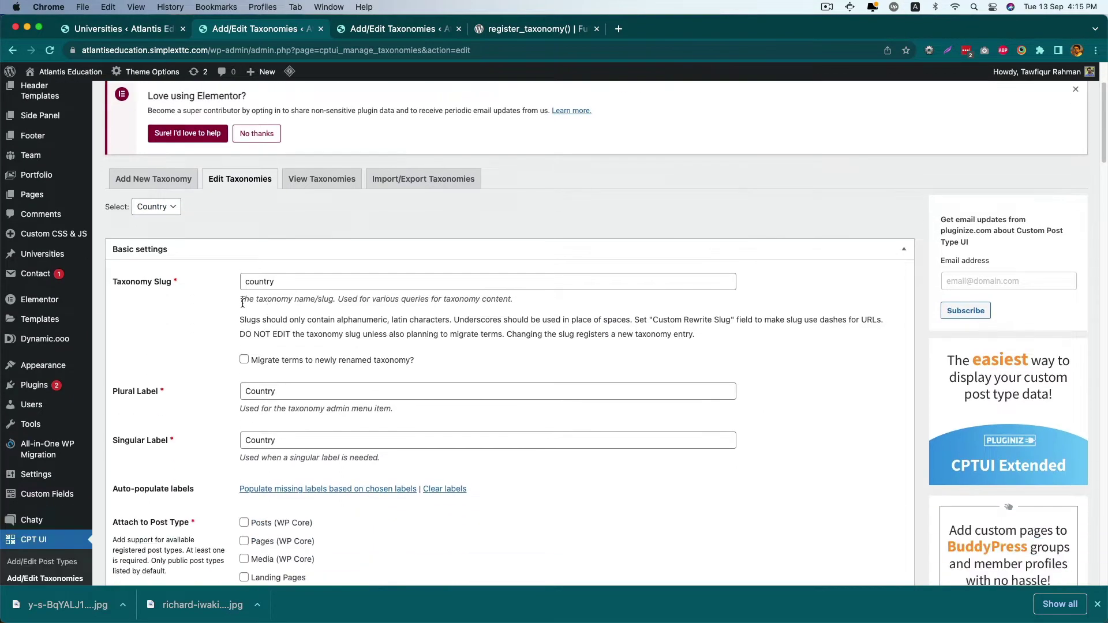
pyautogui.scroll(-8, 312, 338)
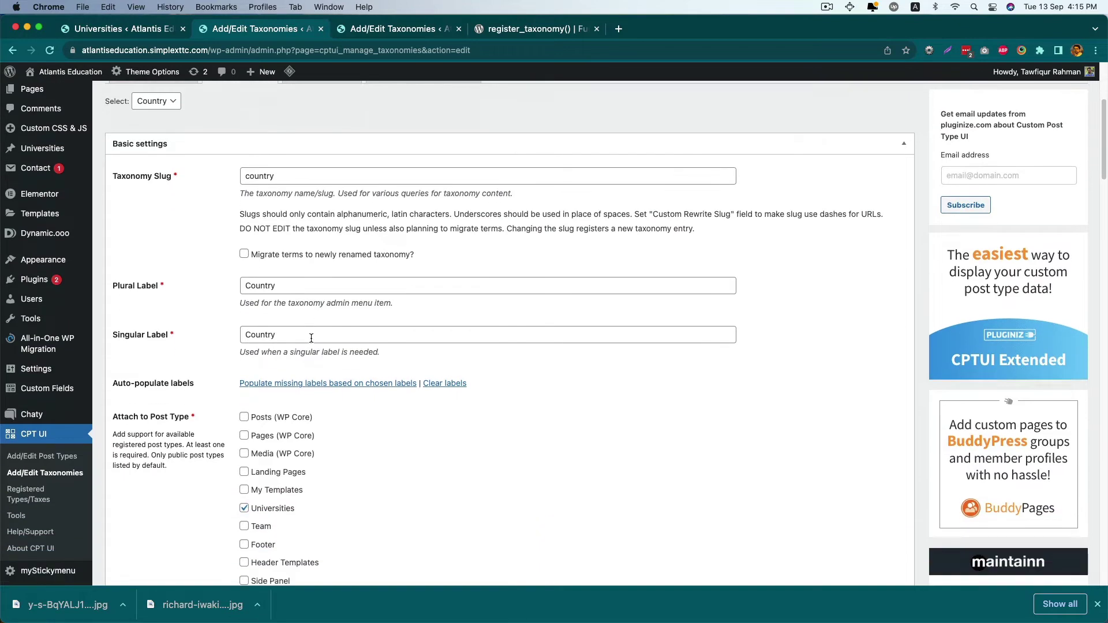
pyautogui.scroll(-4, 310, 341)
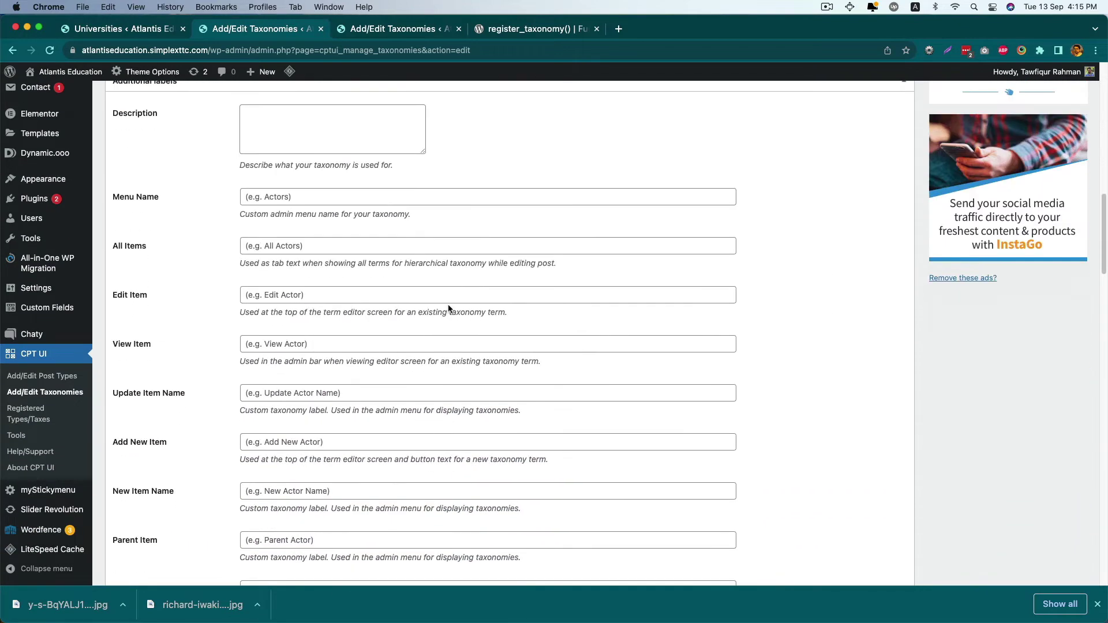
pyautogui.scroll(4, 618, 283)
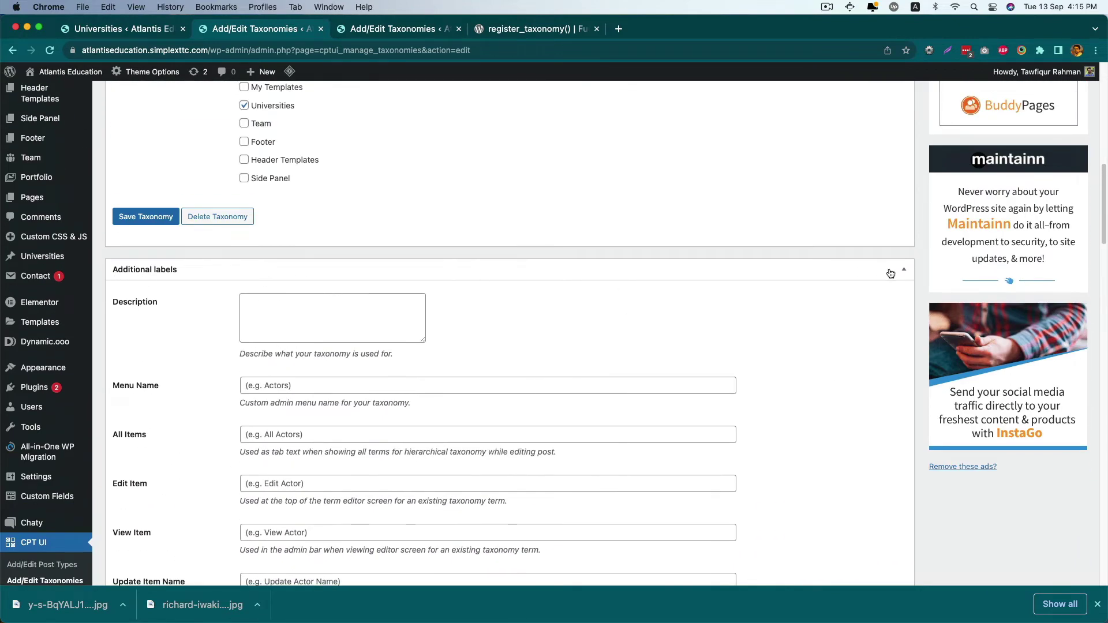
# Set Country's Show Admin Column setting to True and save the taxonomy.
pyautogui.click(904, 269)
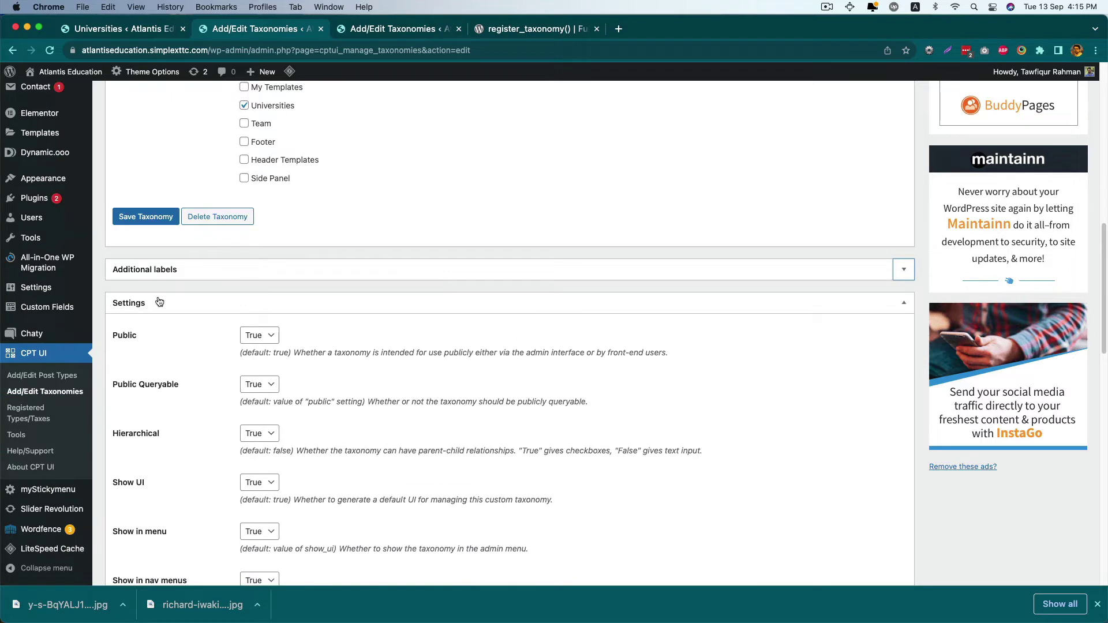
pyautogui.scroll(-1, 261, 345)
pyautogui.scroll(-5, 262, 345)
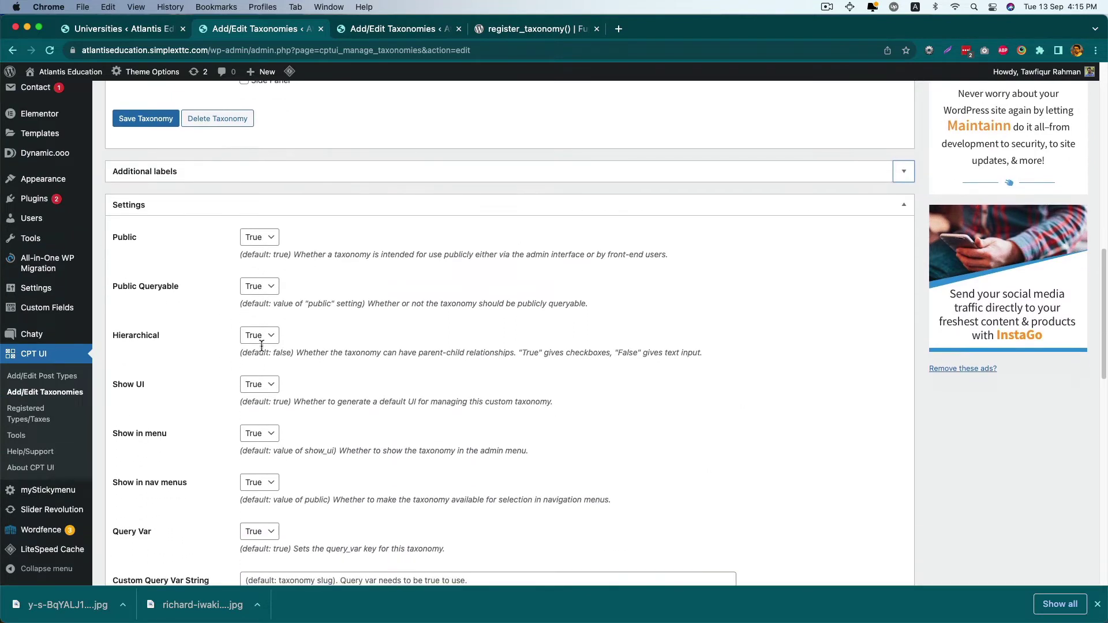
pyautogui.scroll(-6, 195, 387)
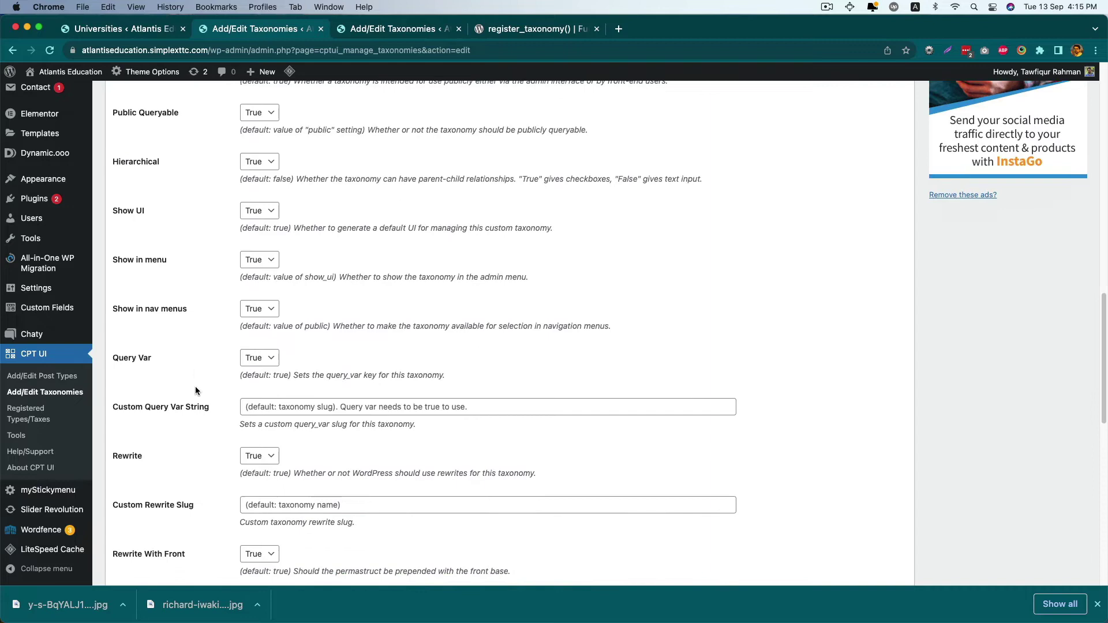
pyautogui.scroll(-2, 195, 391)
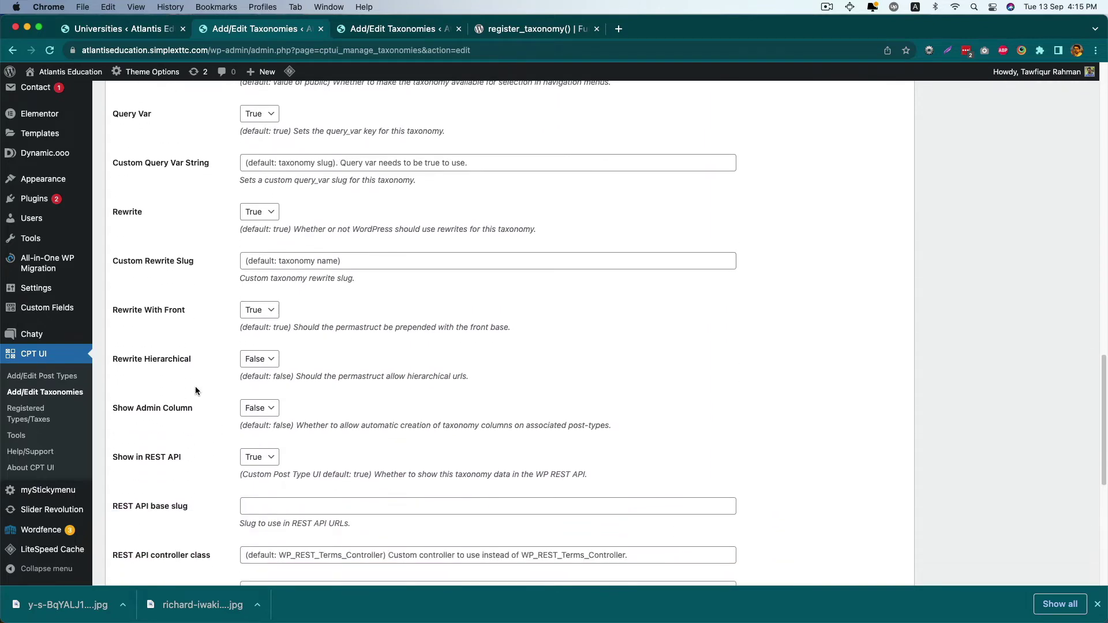
pyautogui.scroll(-1, 196, 392)
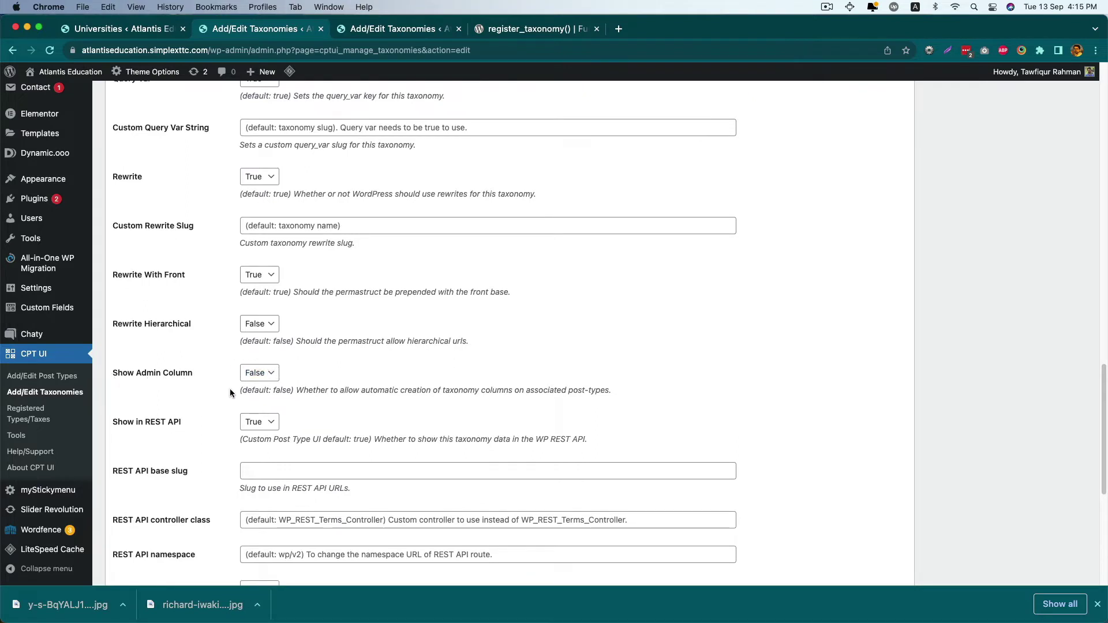
pyautogui.click(260, 374)
pyautogui.click(259, 384)
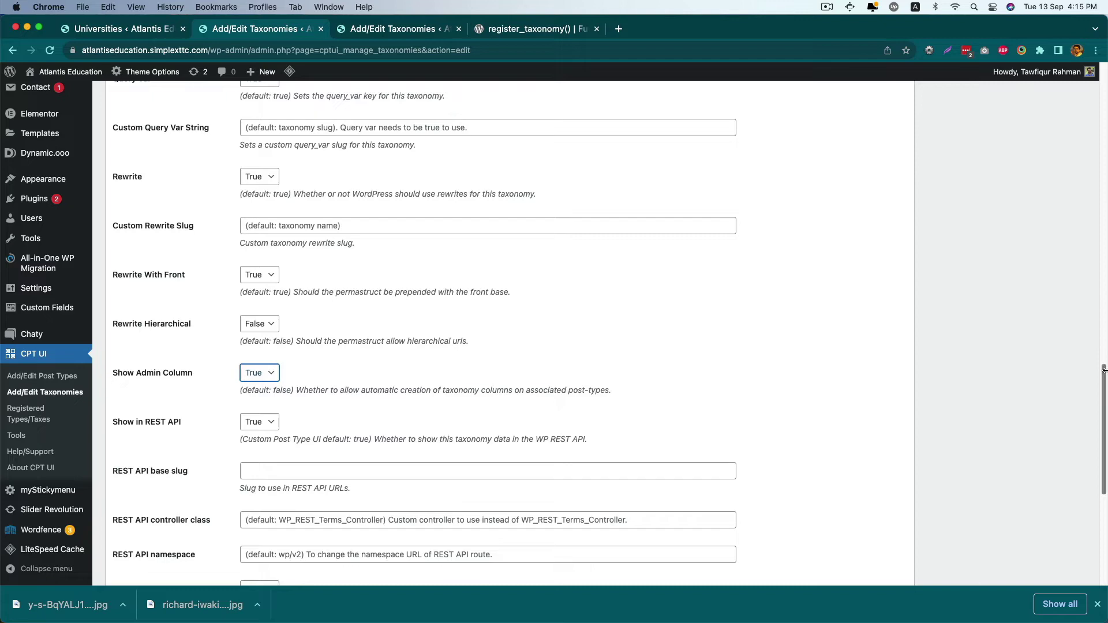
pyautogui.scroll(-10, 1103, 382)
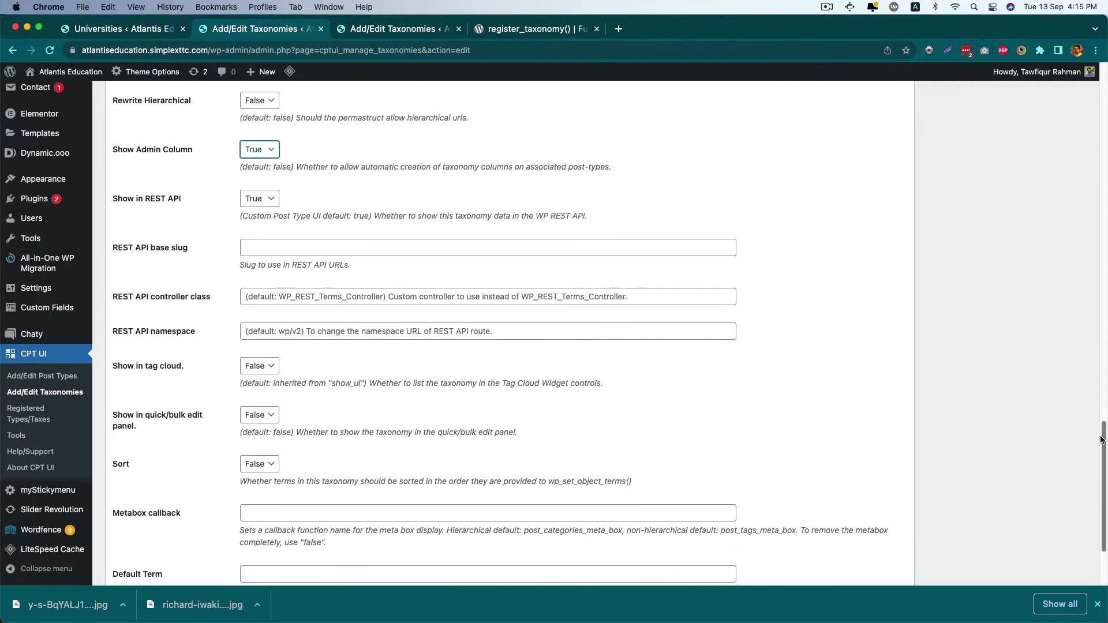
pyautogui.click(141, 525)
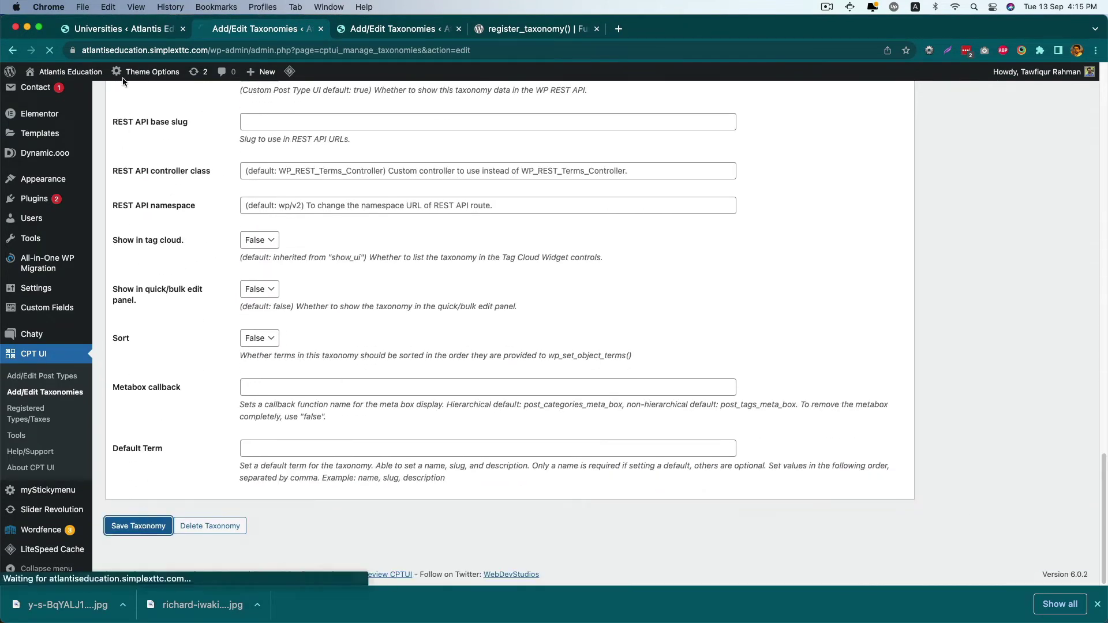
# Reload the Universities list to see the Country column: Denmark for Aalborg, UK for Lancaster.
pyautogui.click(131, 31)
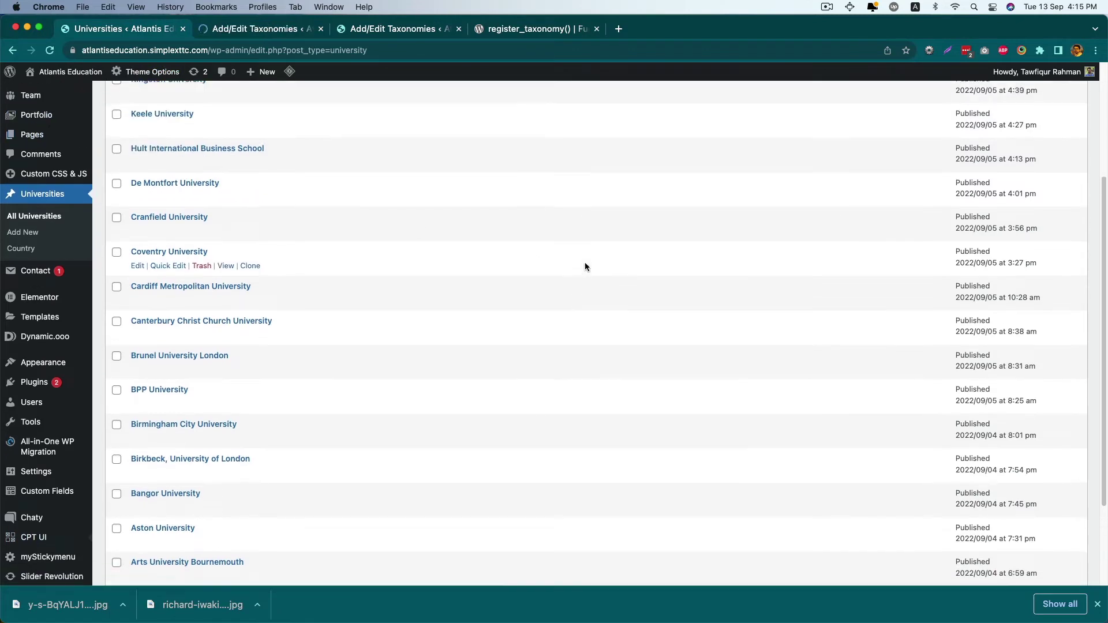
pyautogui.scroll(1, 577, 254)
pyautogui.scroll(-5, 568, 249)
pyautogui.click(48, 50)
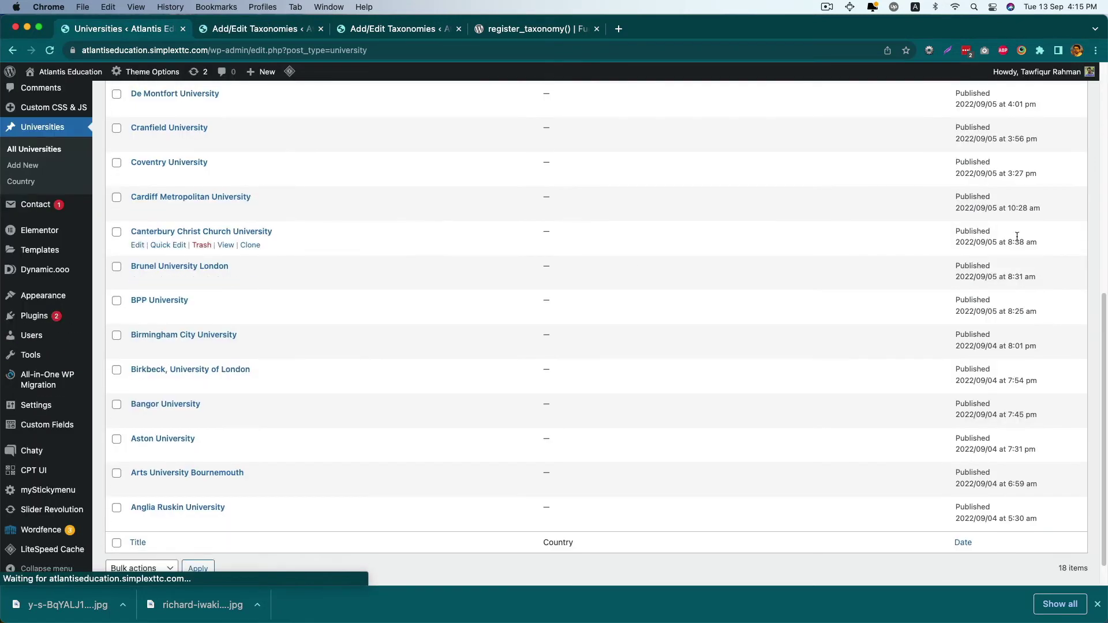
pyautogui.scroll(10, 623, 272)
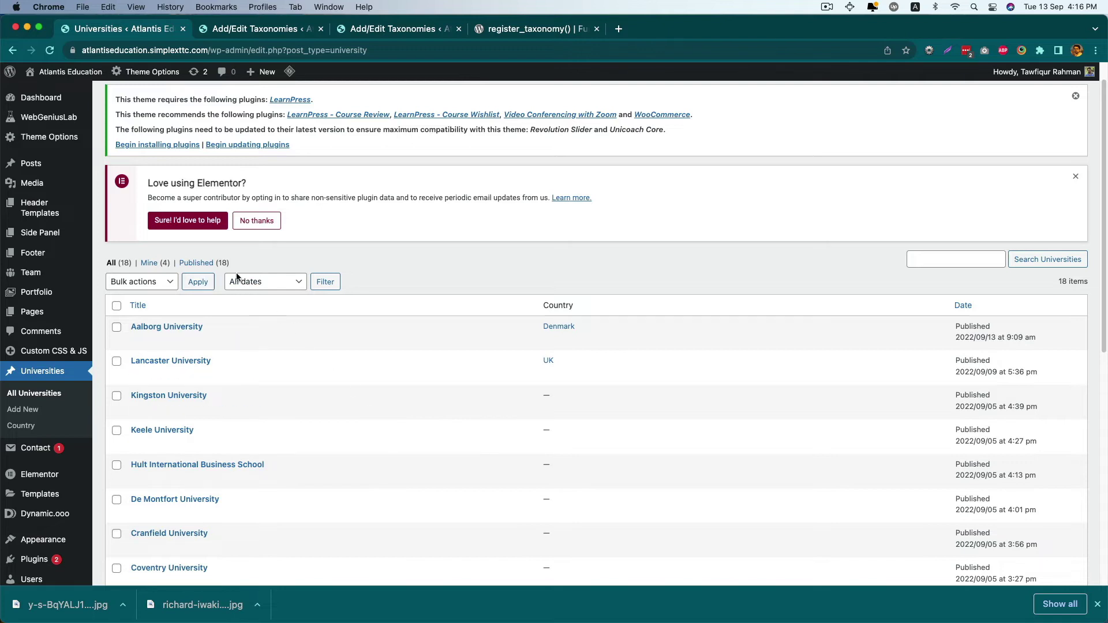
# Select Aalborg, Lancaster and Kingston universities in the list.
pyautogui.click(116, 329)
pyautogui.click(117, 362)
pyautogui.click(117, 396)
# Bulk edit the three, find no Country field, cancel, and return to the Country taxonomy.
pyautogui.click(148, 281)
pyautogui.click(152, 299)
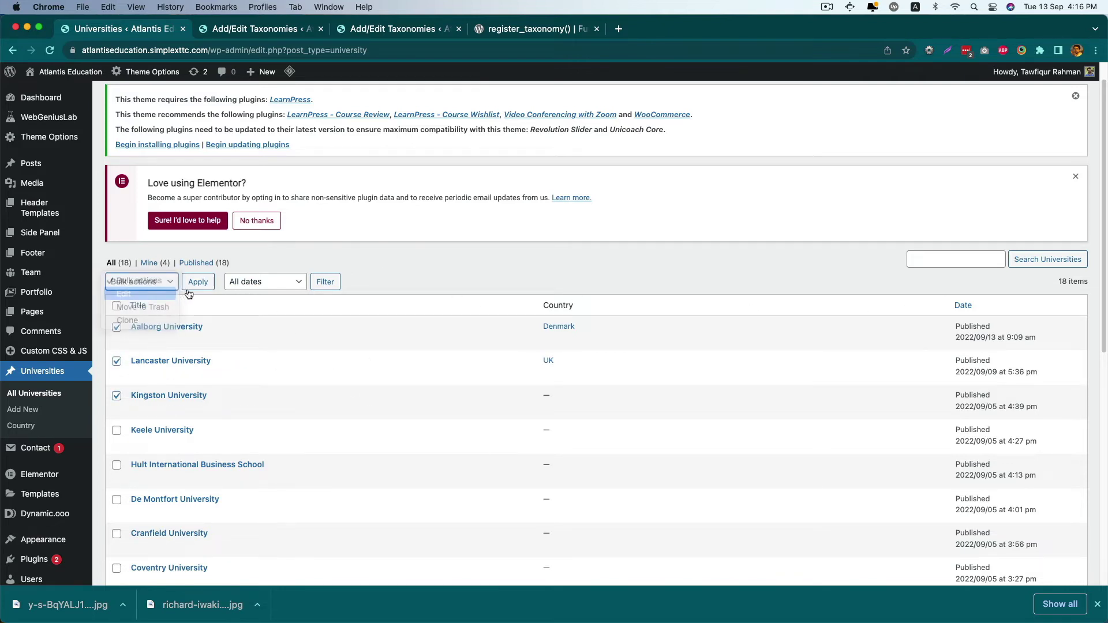
pyautogui.click(194, 283)
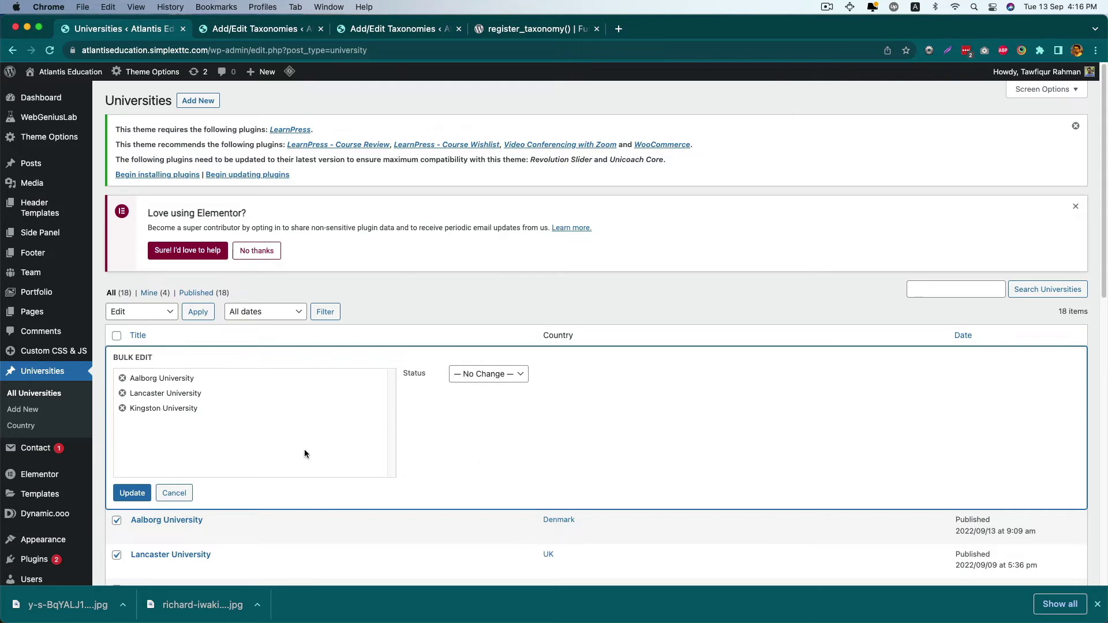
pyautogui.click(174, 493)
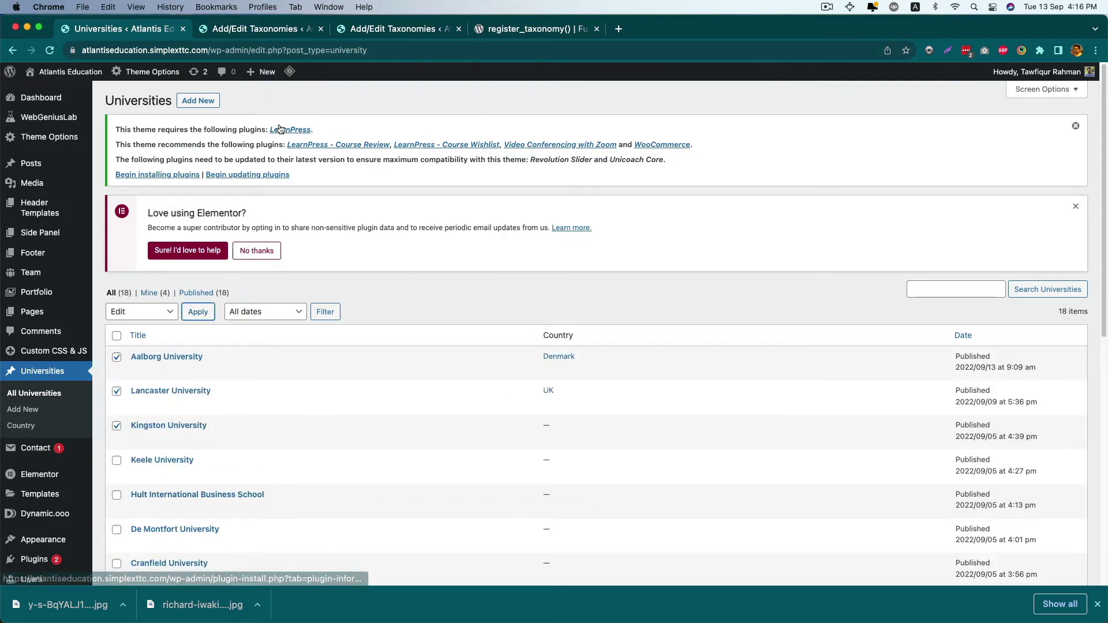
pyautogui.click(280, 33)
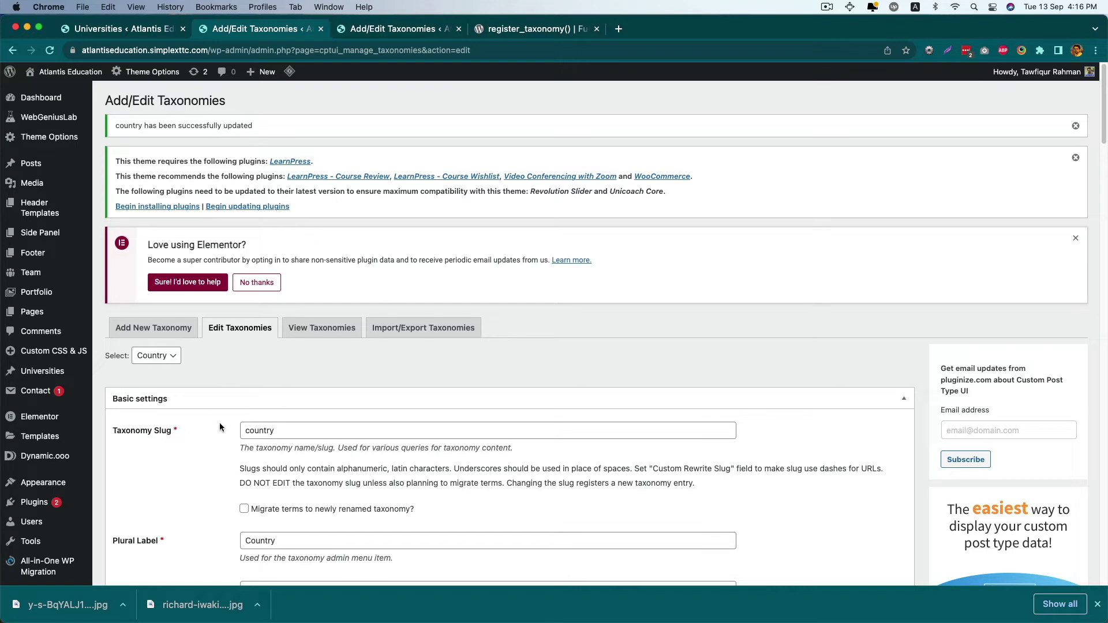
# Change Country's 'Show in quick/bulk edit panel' from False to True and save the taxonomy.
pyautogui.scroll(-2, 553, 407)
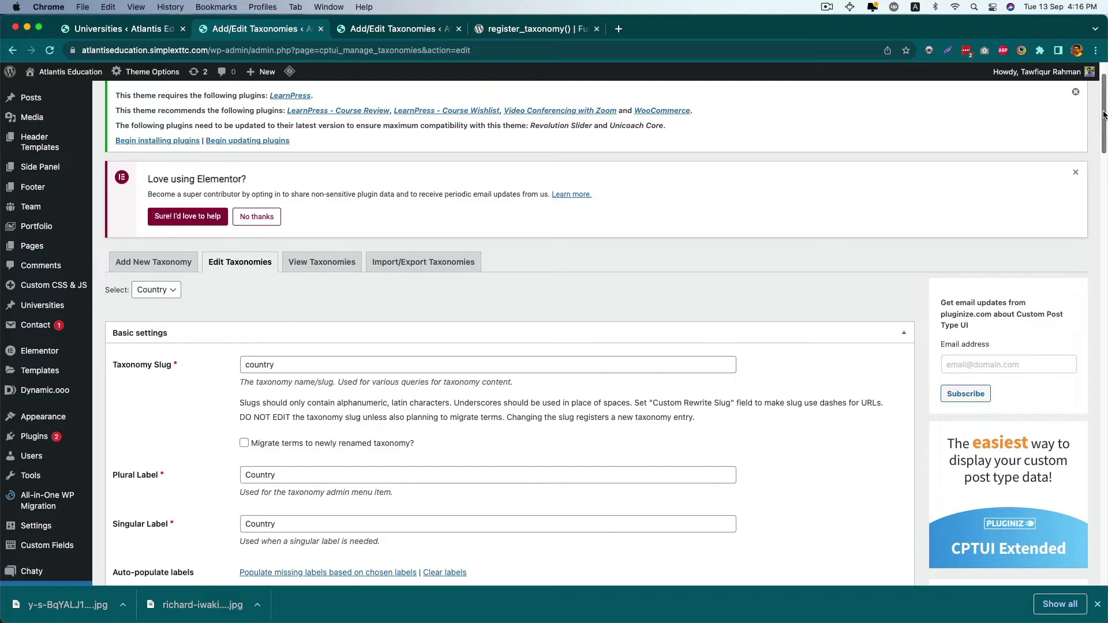
pyautogui.moveTo(1104, 114); pyautogui.dragTo(1091, 527)
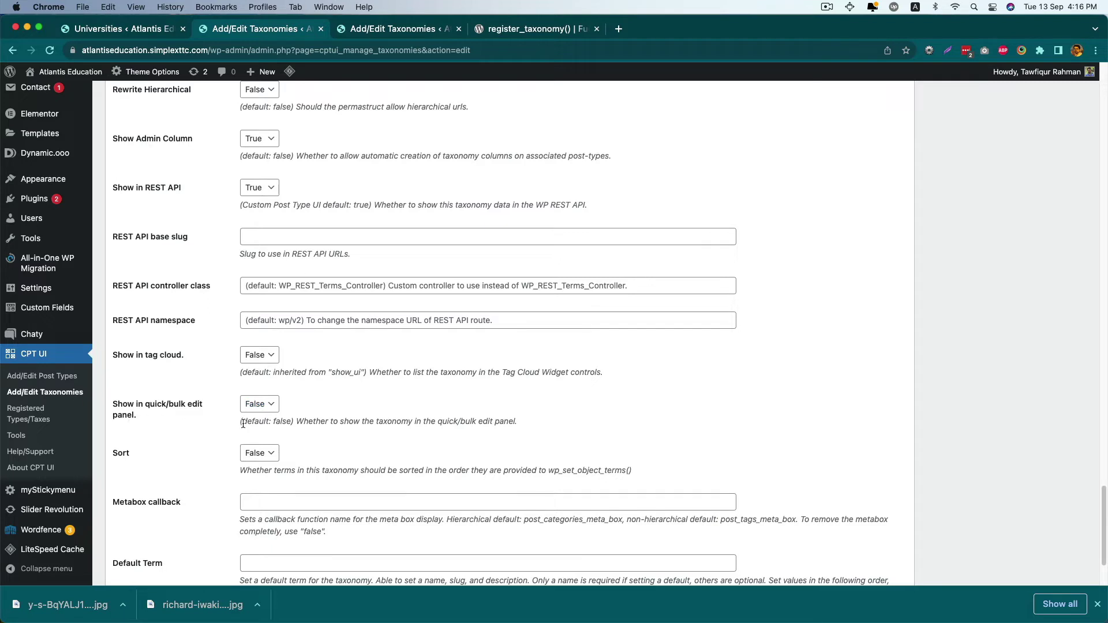
pyautogui.moveTo(243, 424); pyautogui.dragTo(294, 423)
pyautogui.click(272, 405)
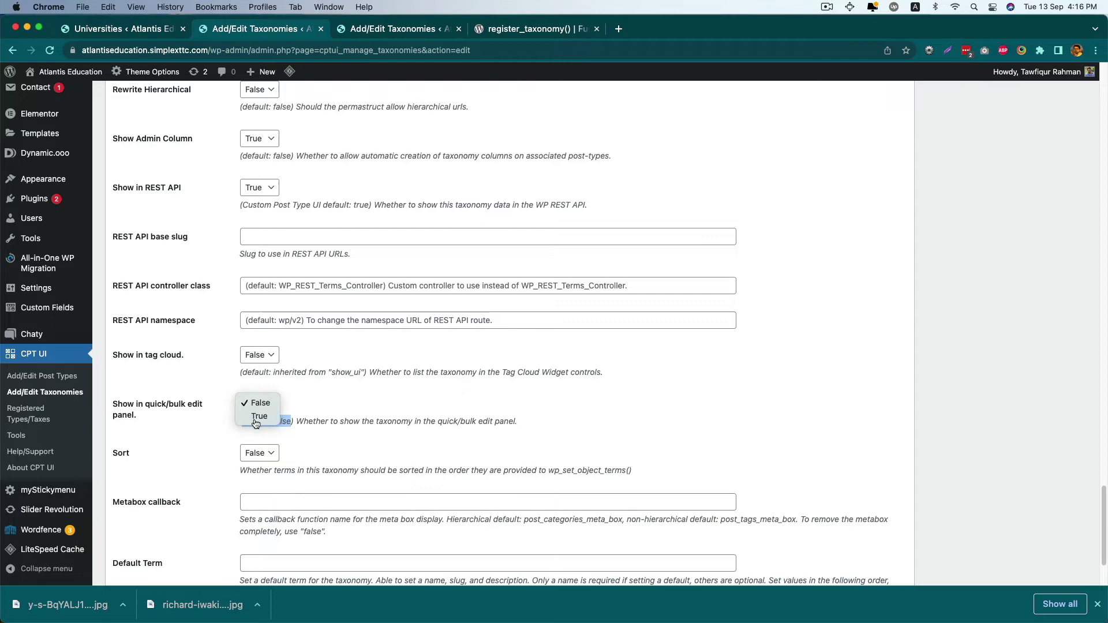
pyautogui.click(256, 417)
pyautogui.scroll(-4, 1069, 507)
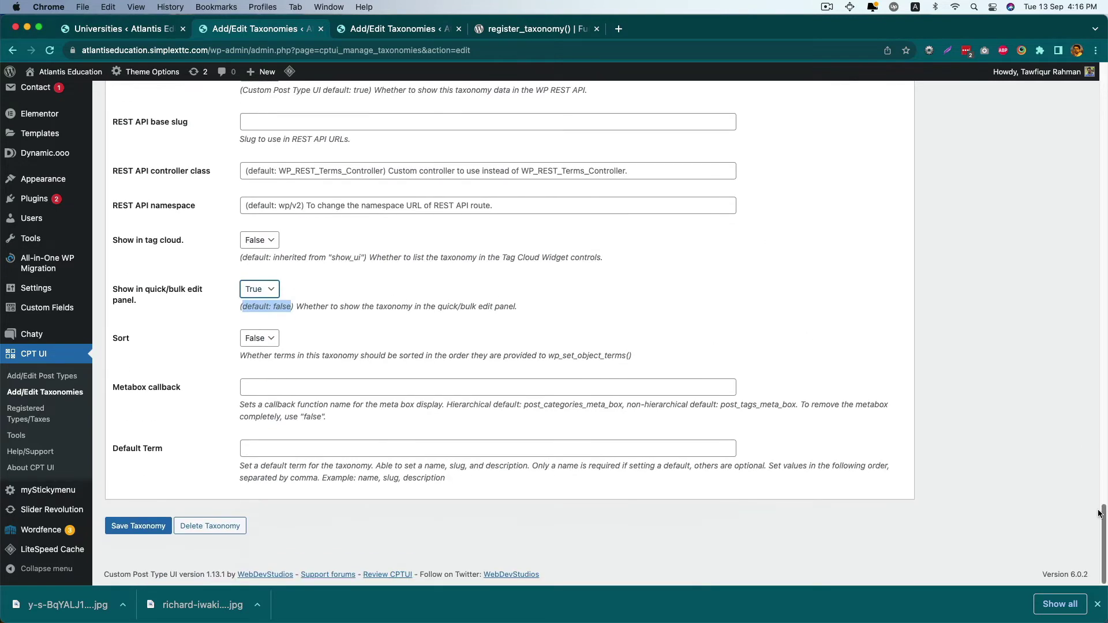
pyautogui.click(140, 531)
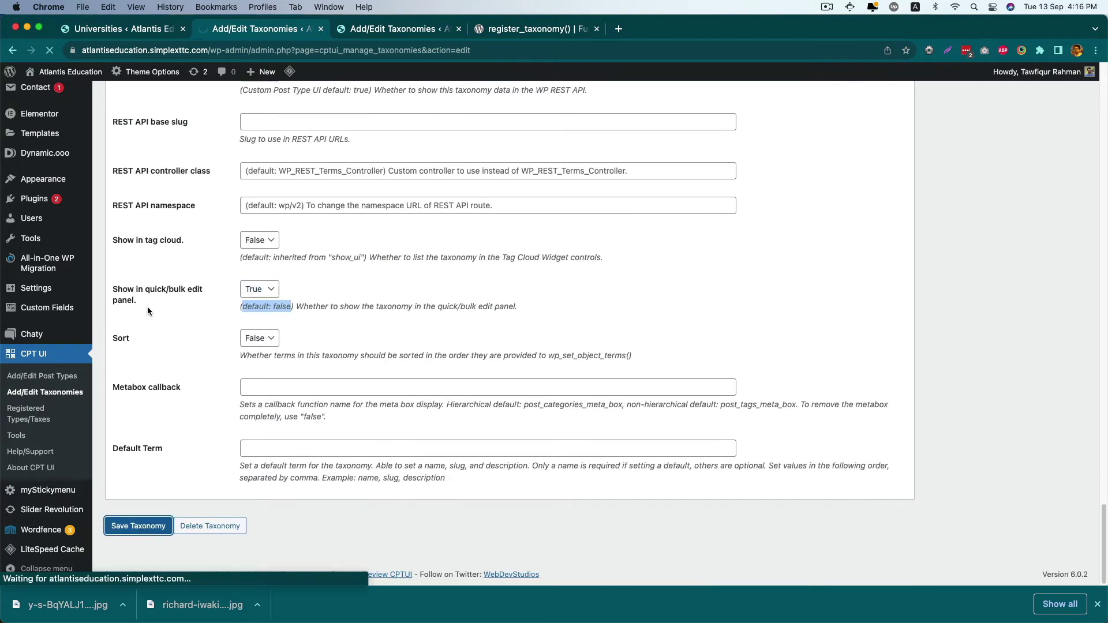
# Reload Universities, select Aalborg, Lancaster, Kingston, Keele and Hult, and choose the Edit bulk action.
pyautogui.click(116, 28)
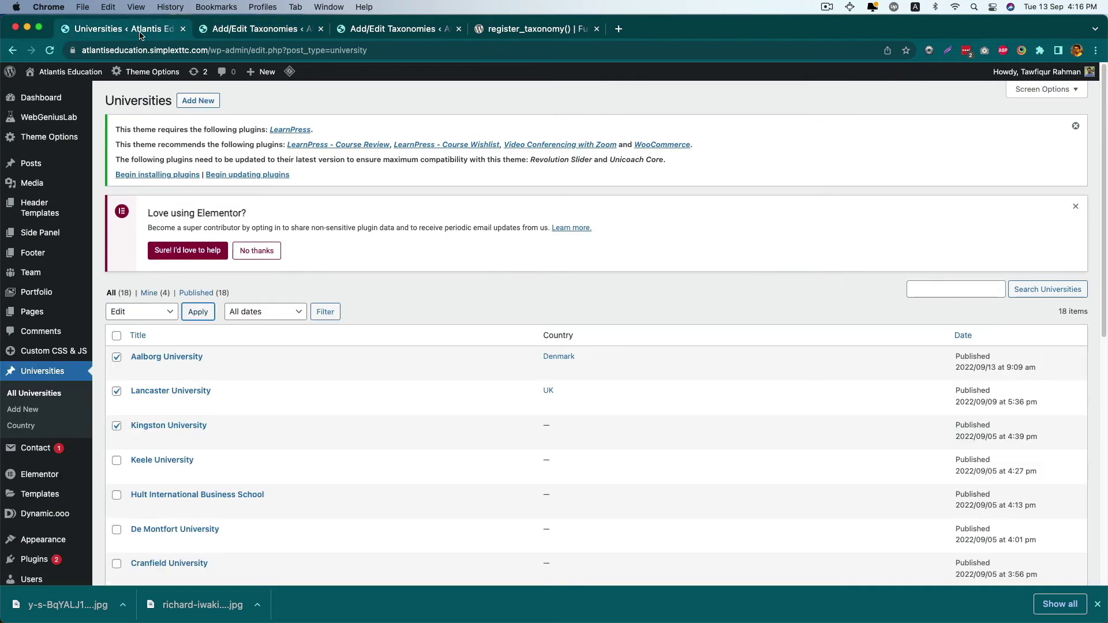
pyautogui.click(50, 51)
pyautogui.click(117, 358)
pyautogui.click(117, 391)
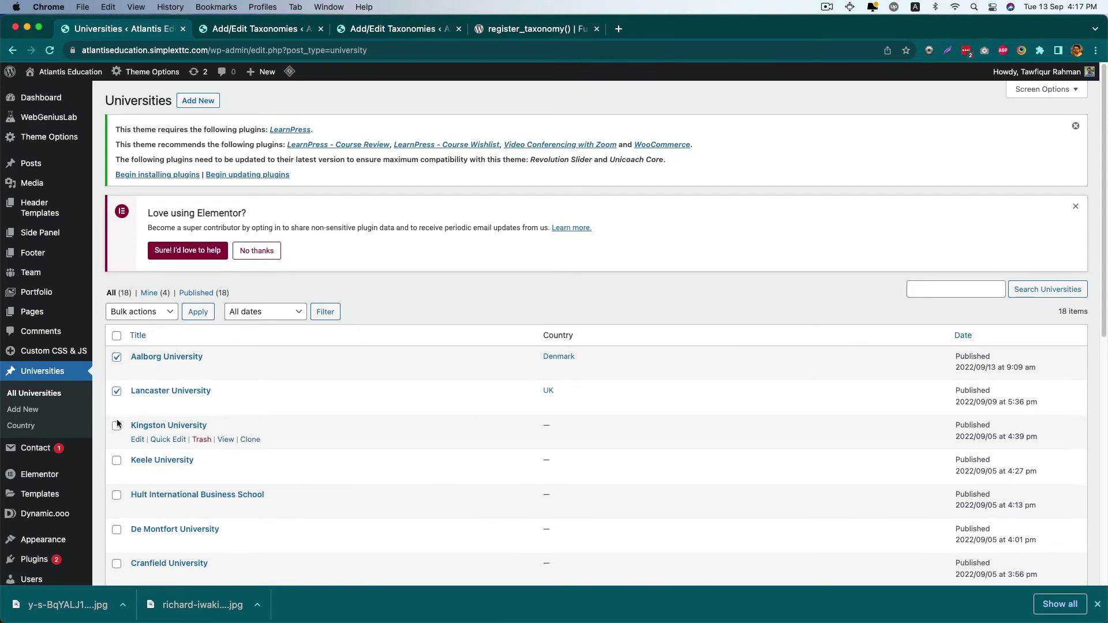
pyautogui.click(117, 461)
pyautogui.click(117, 495)
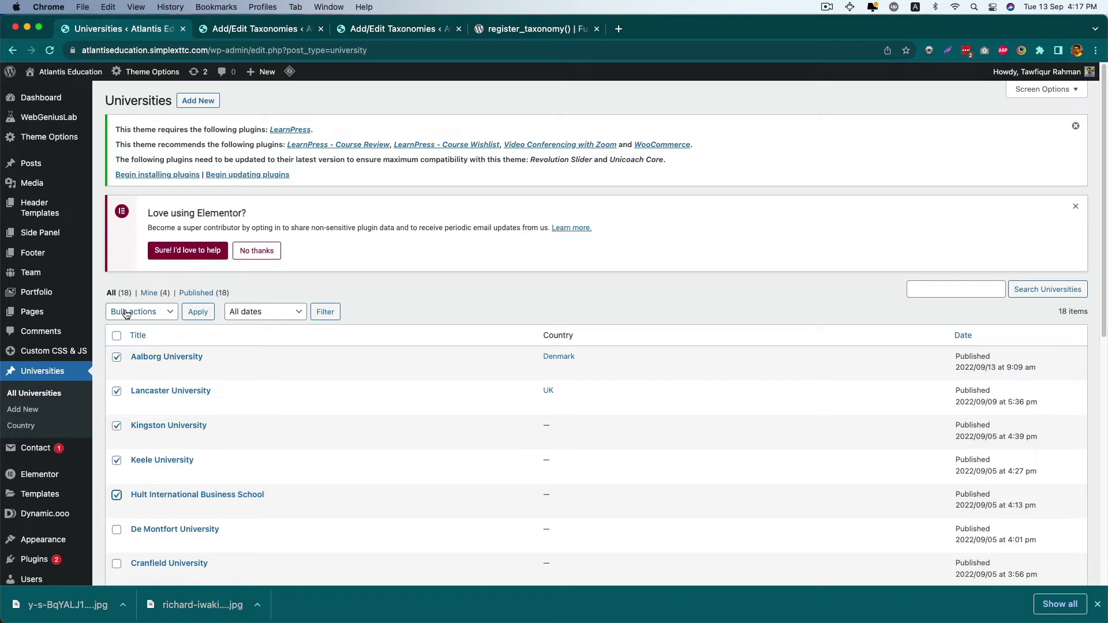
pyautogui.click(156, 313)
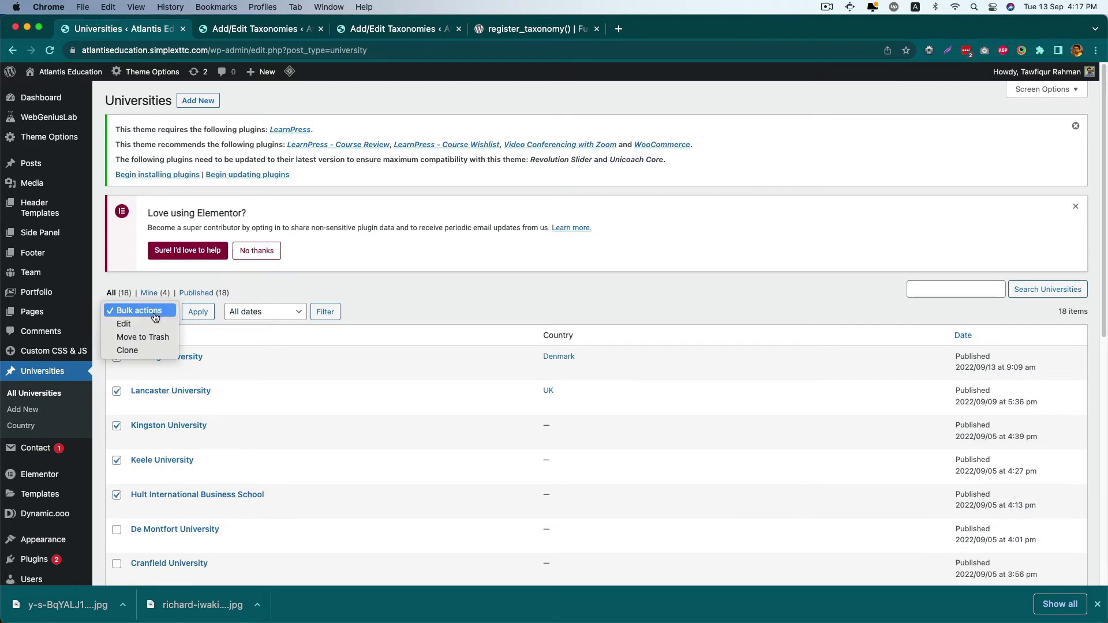
pyautogui.click(128, 324)
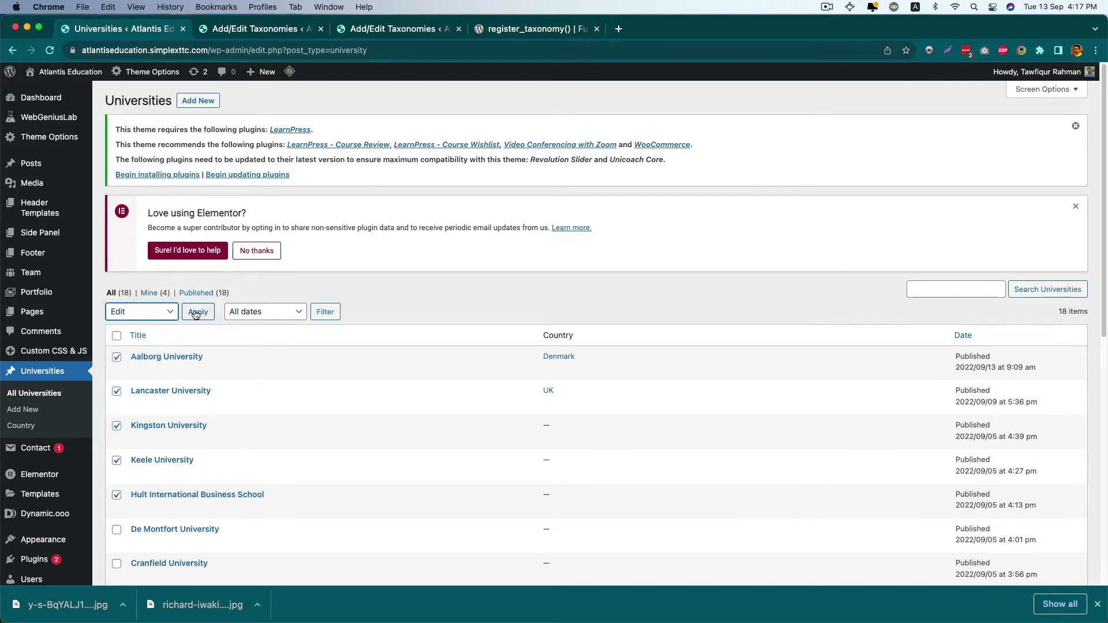
# Bulk edit the five universities to tick Country UK and update them.
pyautogui.click(196, 313)
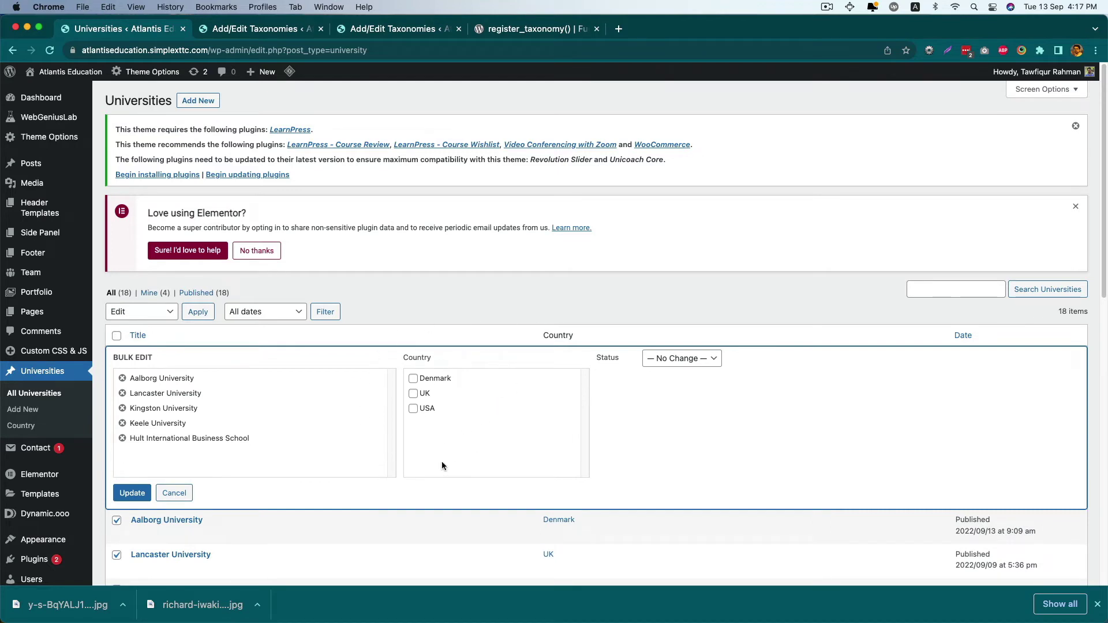
pyautogui.click(426, 395)
pyautogui.click(132, 494)
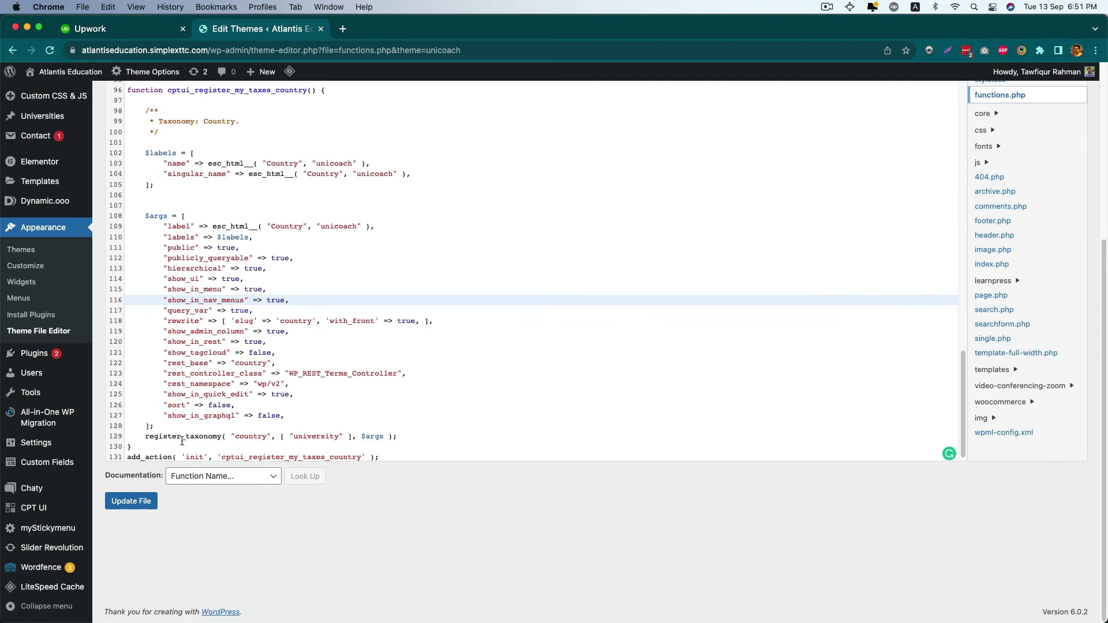
pyautogui.moveTo(145, 437); pyautogui.dragTo(222, 437)
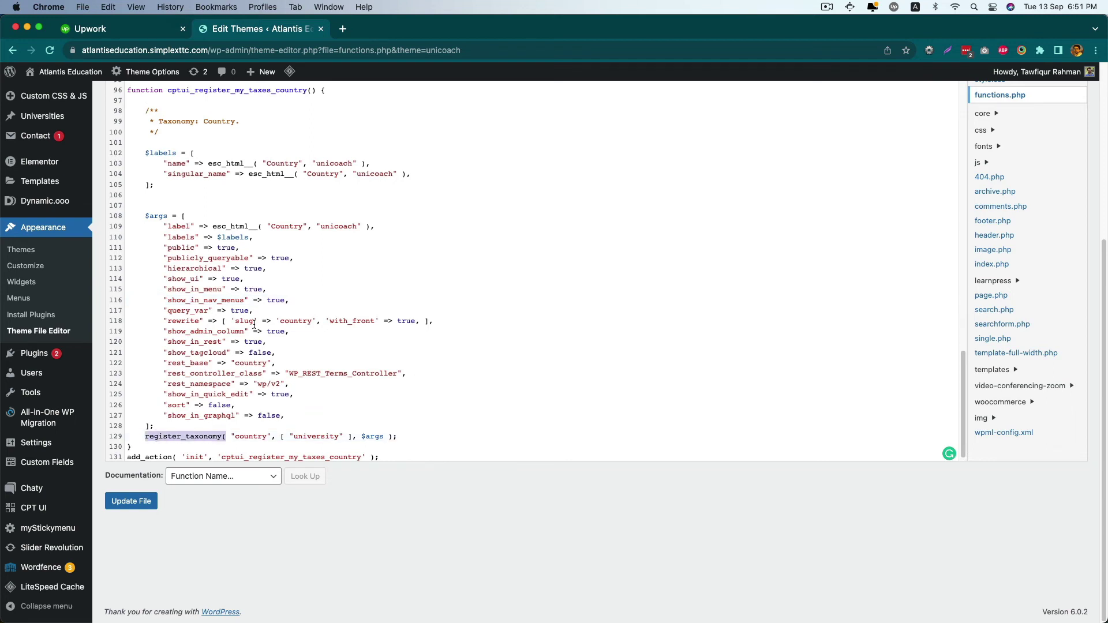
pyautogui.click(254, 321)
pyautogui.moveTo(168, 217); pyautogui.dragTo(146, 218)
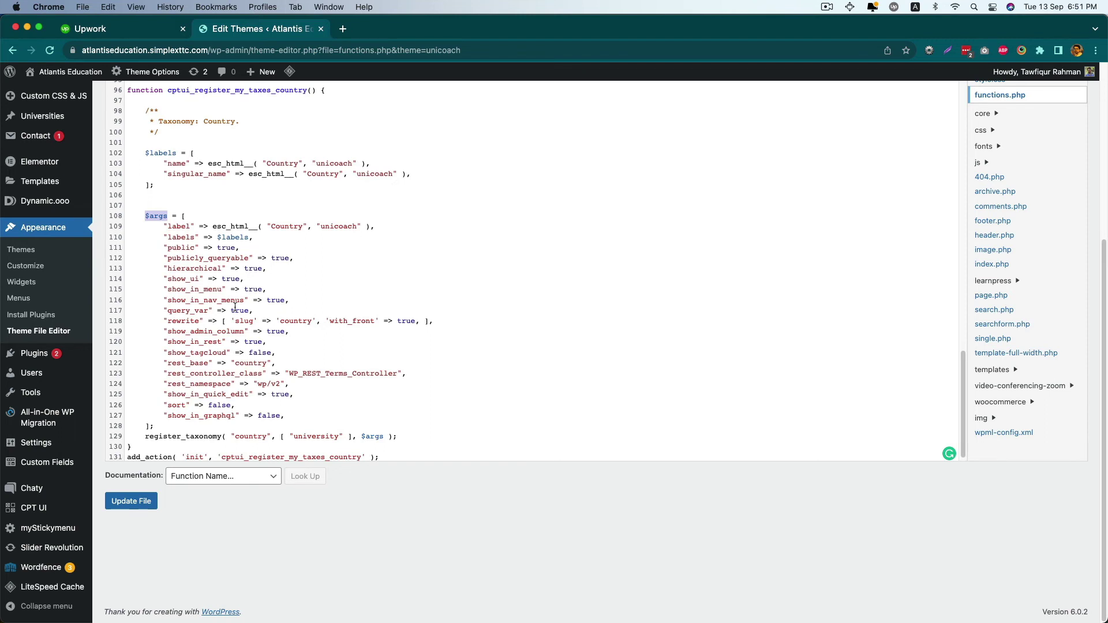
pyautogui.moveTo(164, 279)
pyautogui.mouseDown()
pyautogui.moveTo(257, 280)
pyautogui.moveTo(162, 278)
pyautogui.mouseUp()
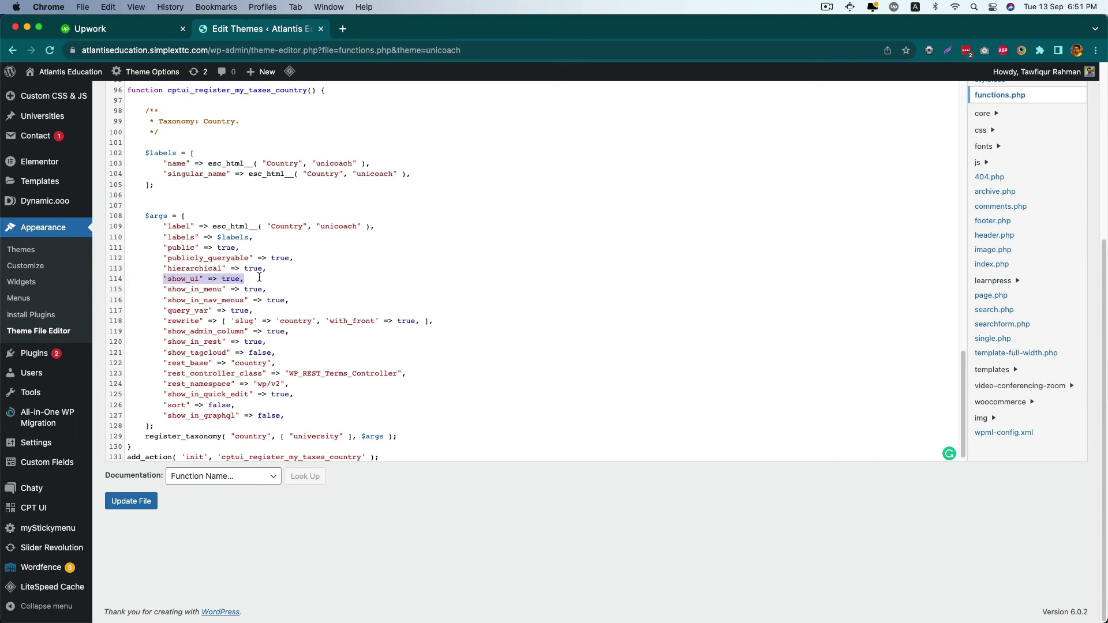
pyautogui.moveTo(250, 279); pyautogui.dragTo(164, 279)
pyautogui.click(259, 282)
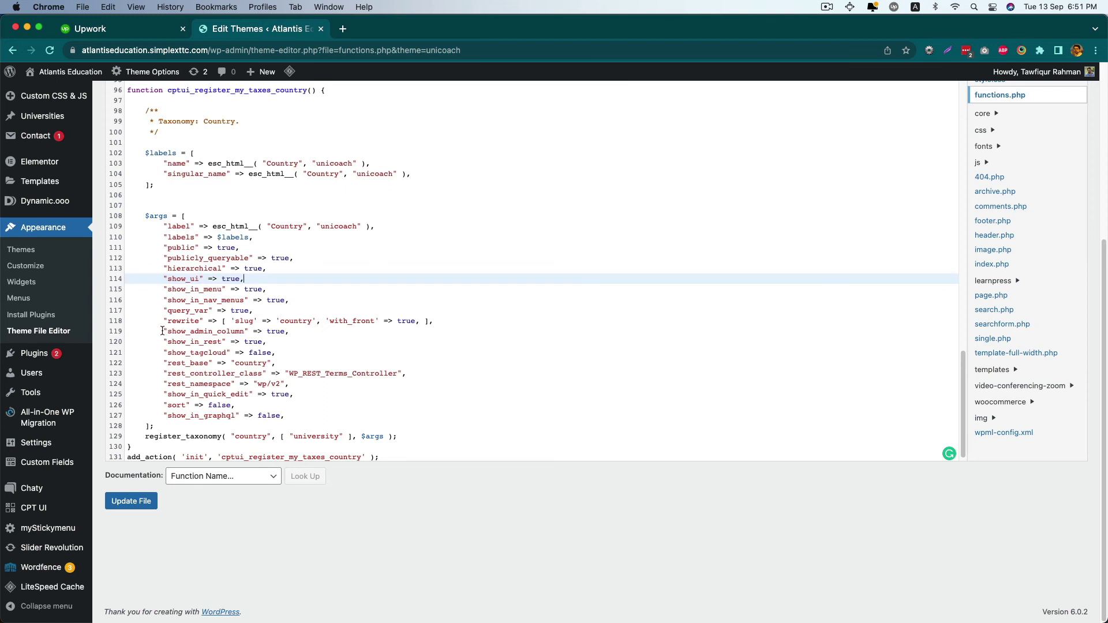
pyautogui.moveTo(163, 331); pyautogui.dragTo(294, 331)
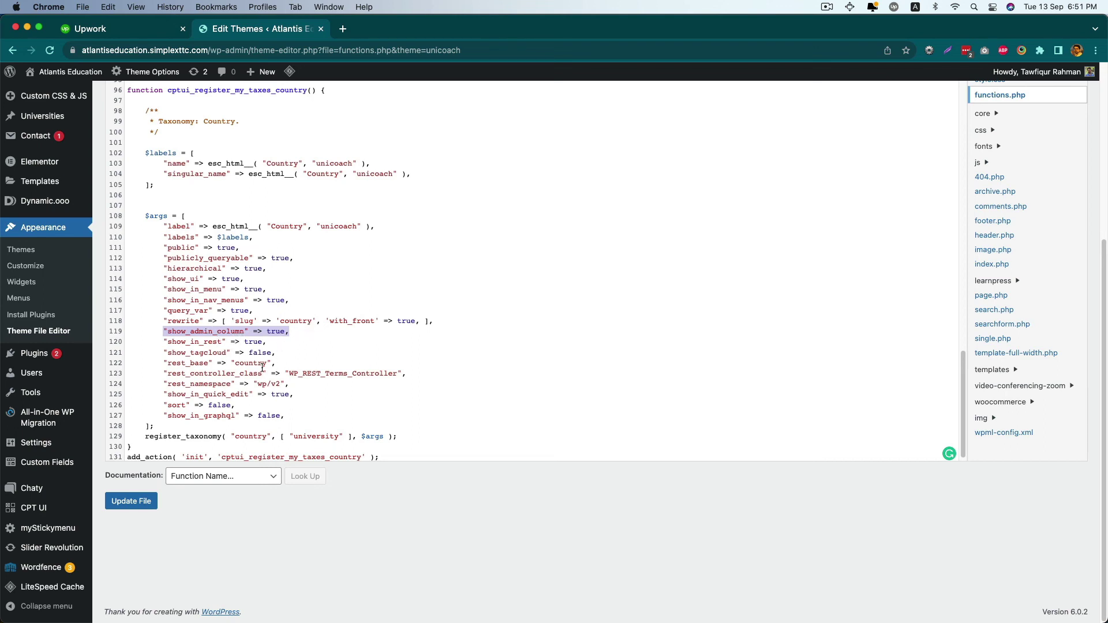
pyautogui.moveTo(163, 394)
pyautogui.mouseDown()
pyautogui.moveTo(316, 394)
pyautogui.moveTo(164, 394)
pyautogui.mouseUp()
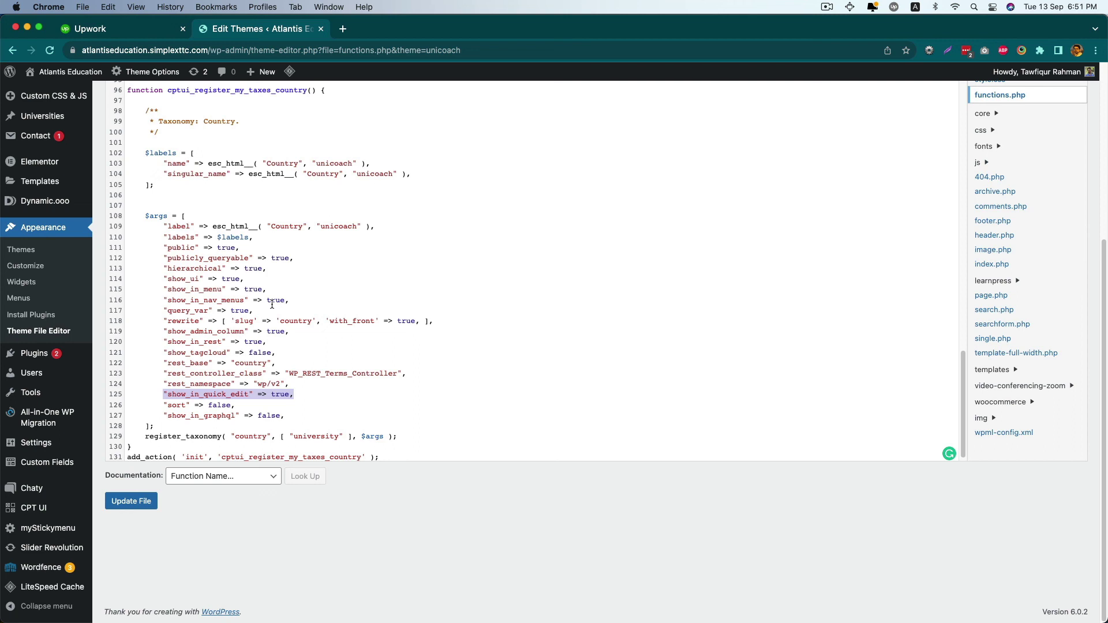